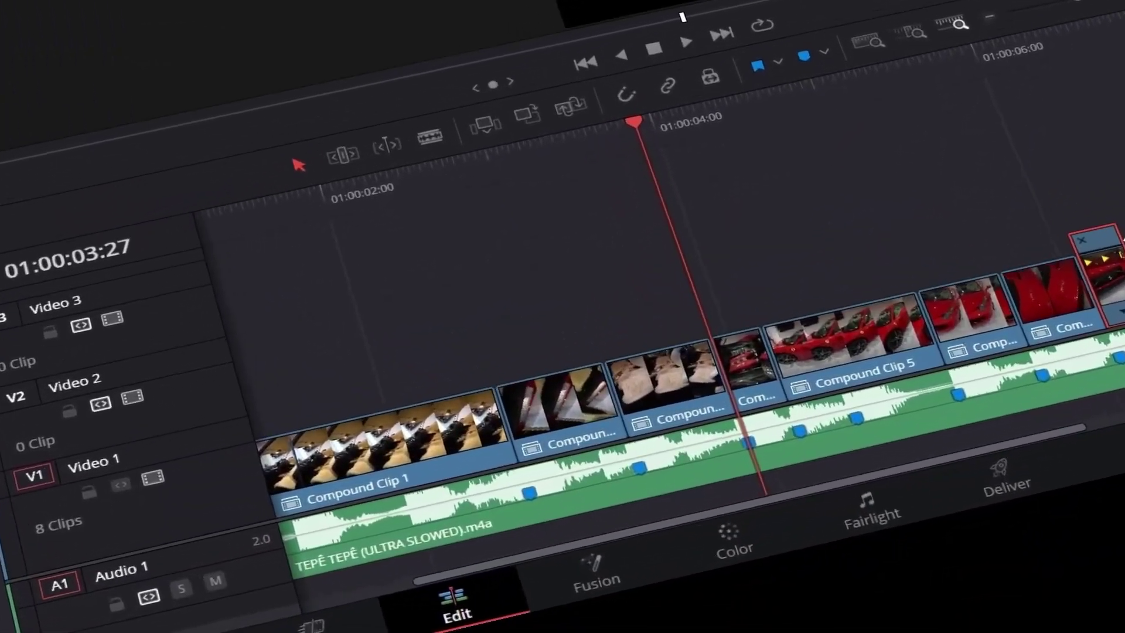
Step: Place the TEPÊ TEPÊ (ULTRA SLOWED) song on Audio 1 and add compound clips to Video 1
scroll(855, 285, right, 5)
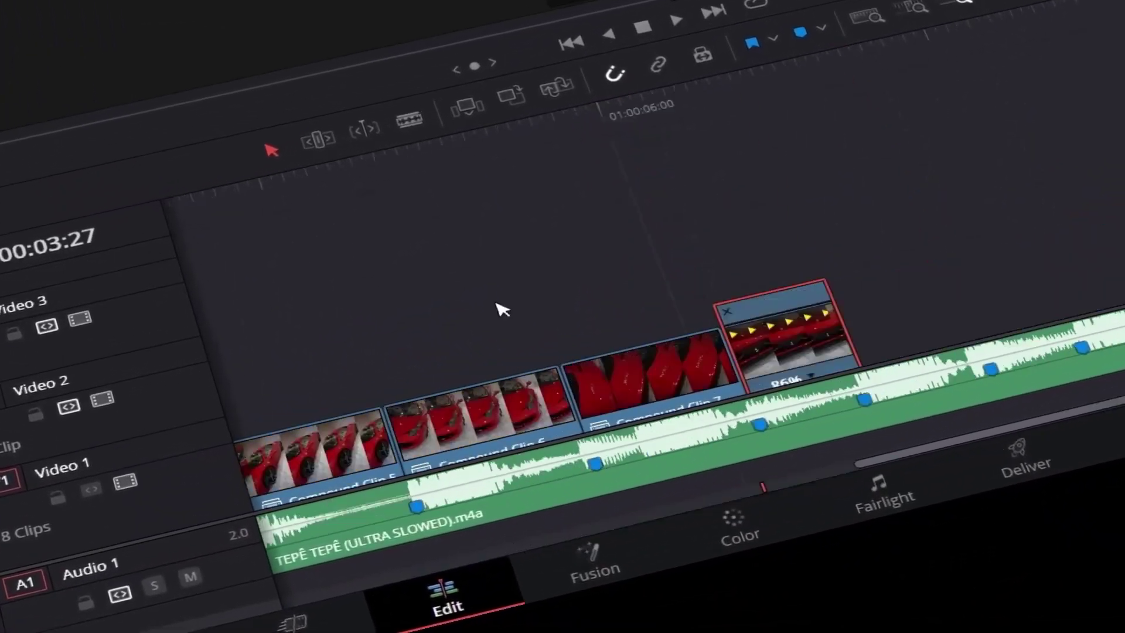
drag(27, 153, 342, 565)
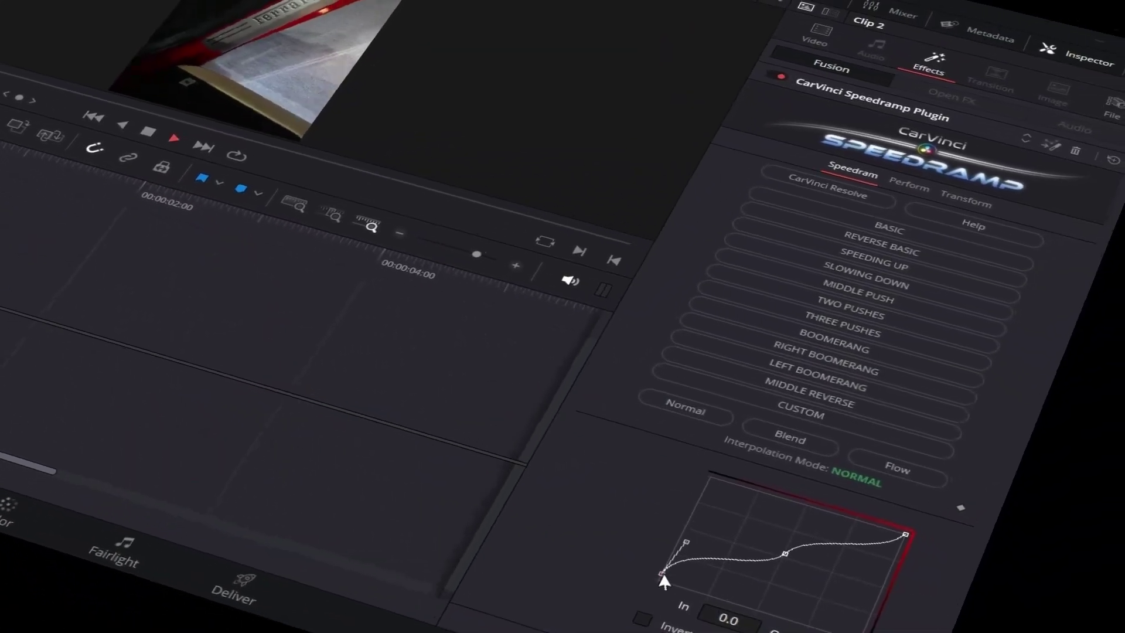
key(space)
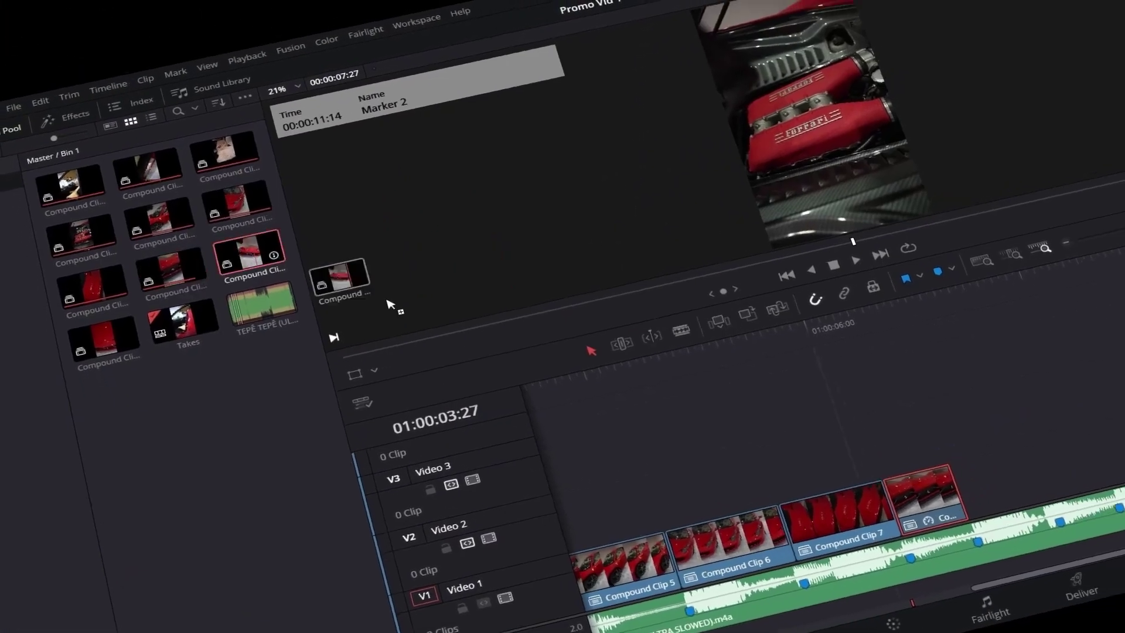
drag(346, 281, 920, 554)
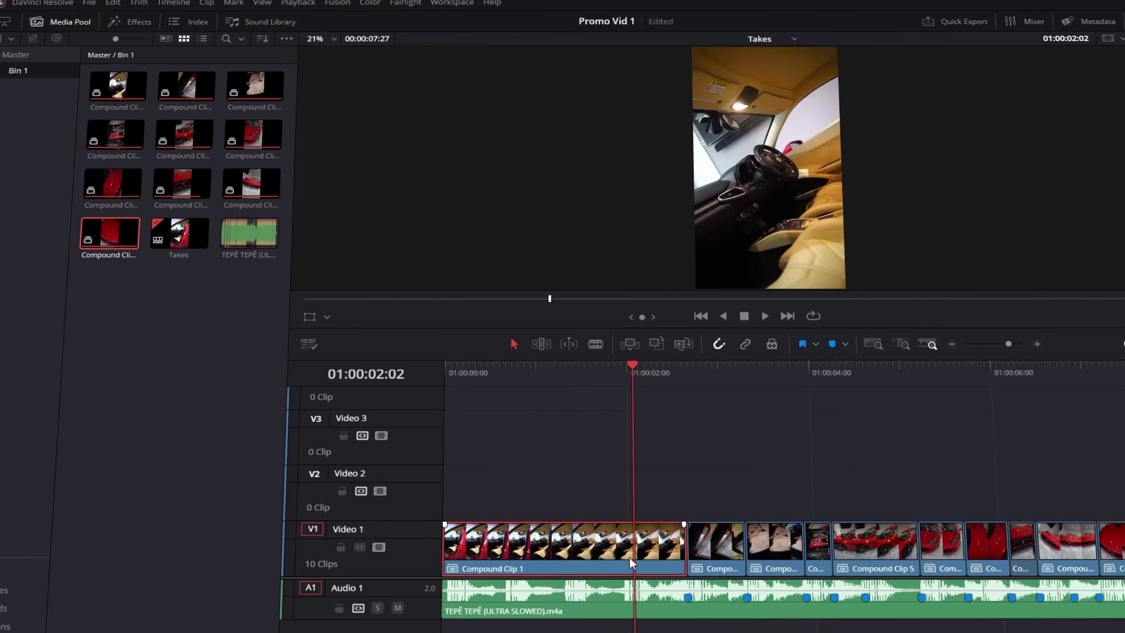
Step: Drop Transition 2 from the Transitions Pack onto the Compound Clip 1/2 cut
click(126, 21)
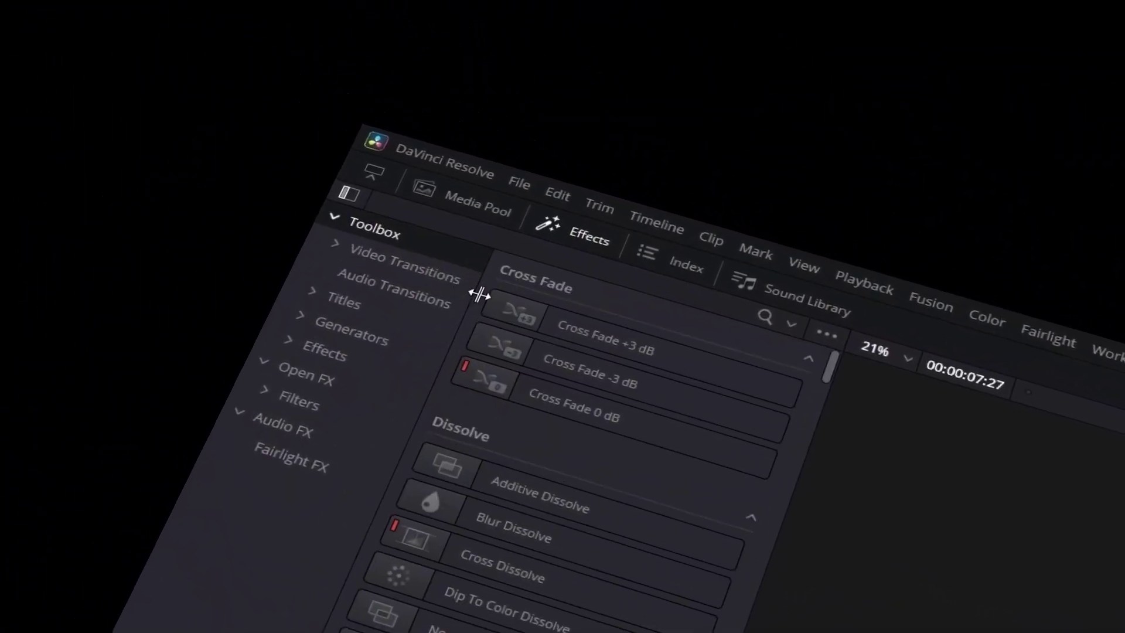
click(375, 231)
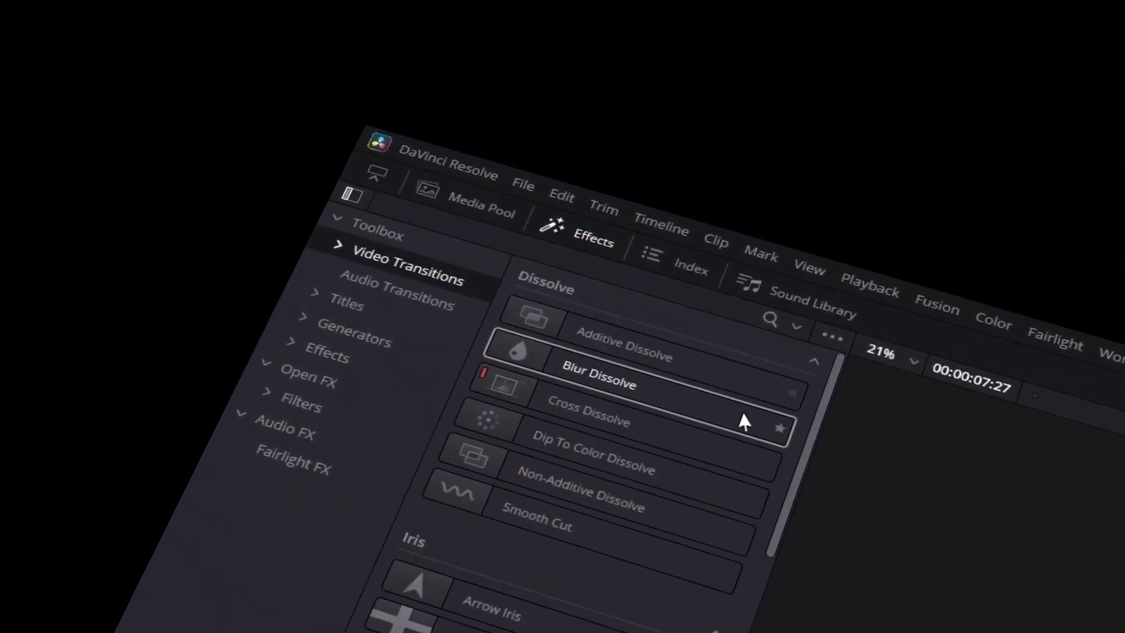
drag(812, 448, 914, 586)
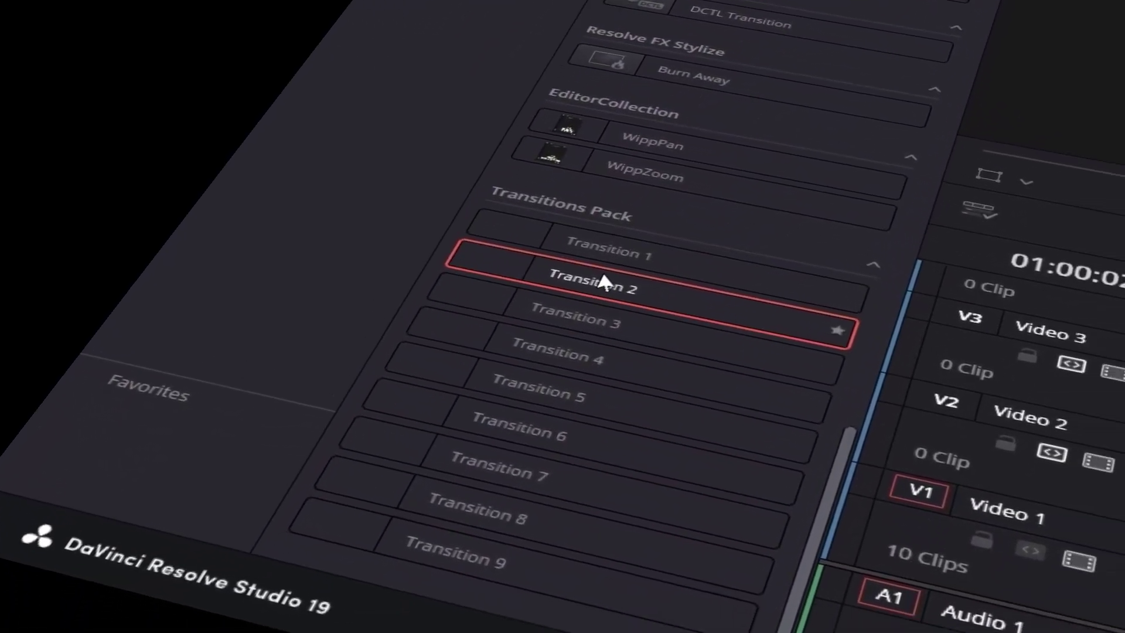
drag(662, 299, 575, 363)
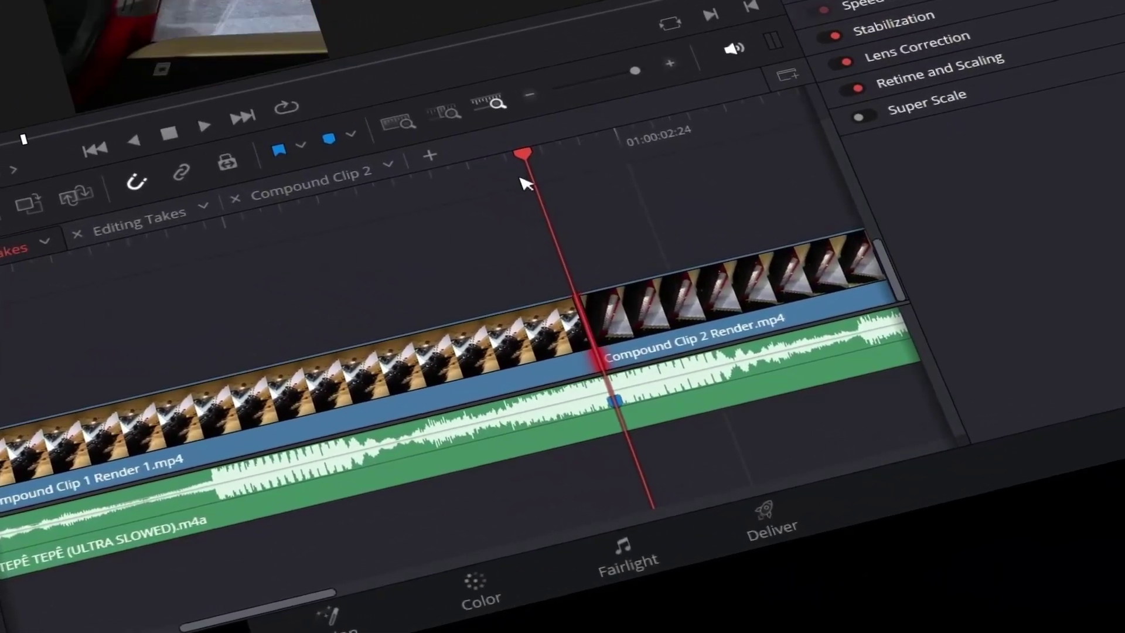
Step: Retime Compound Clip 1 Render 1 down to 90% speed, stretching it longer
click(498, 176)
click(530, 336)
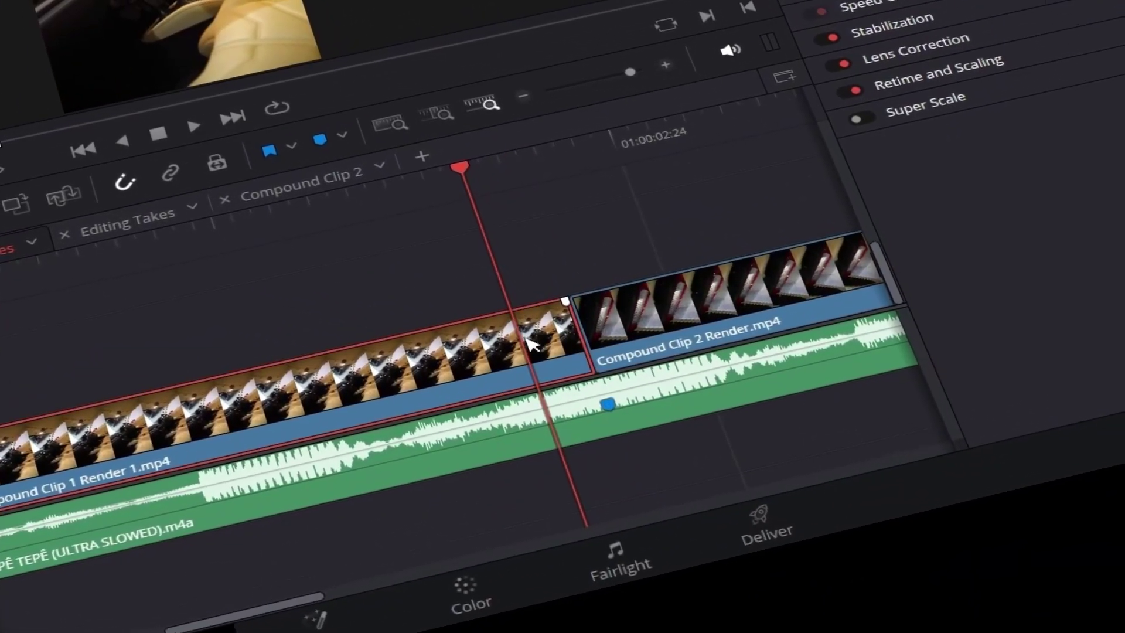
right_click(527, 340)
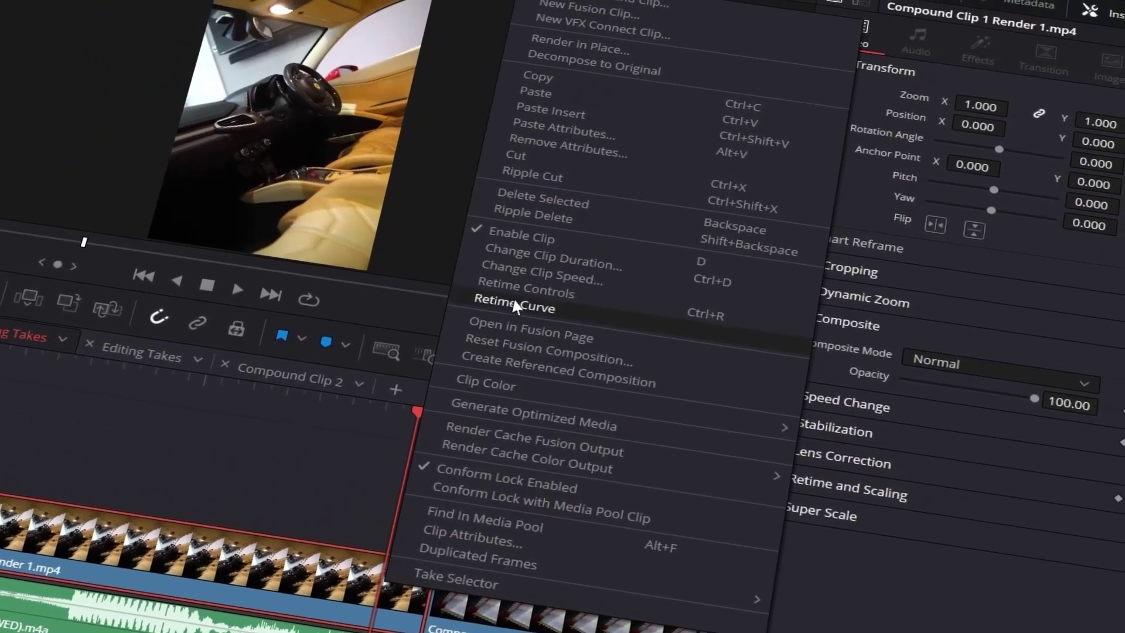
click(536, 263)
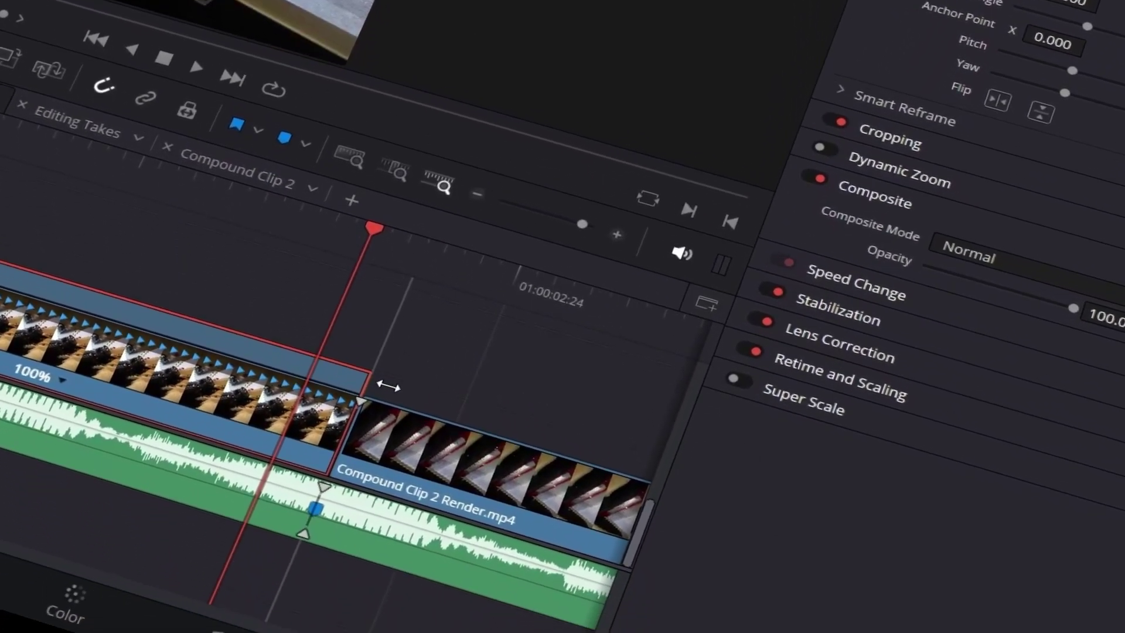
drag(433, 531, 516, 548)
drag(481, 376, 547, 395)
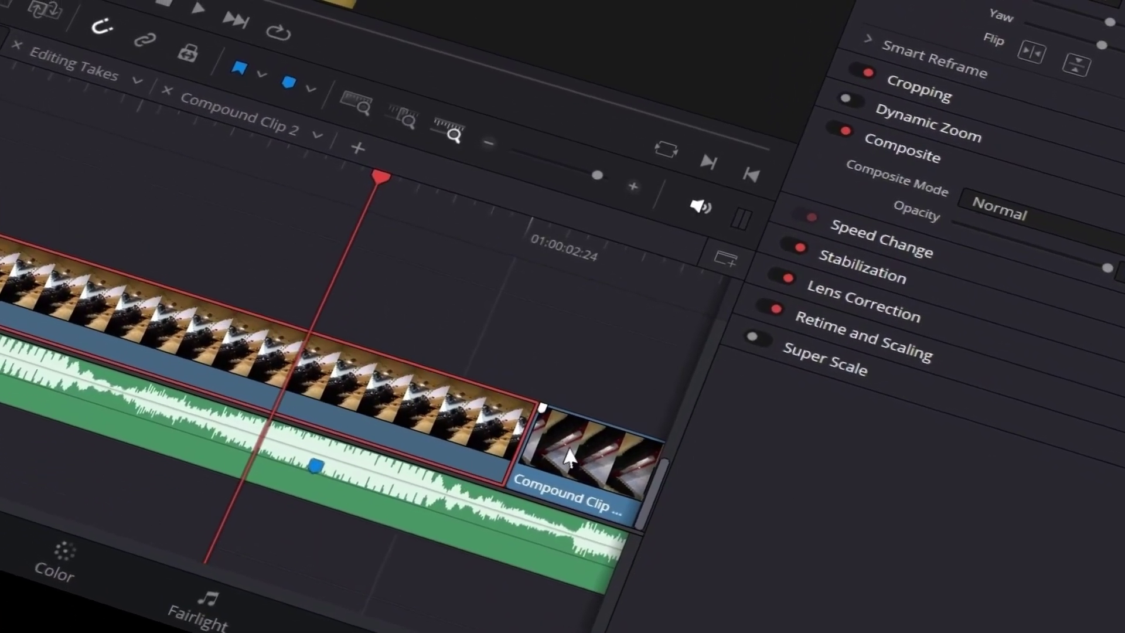
Step: Trim the cut into Compound Clip 2 and place a 5-frame Transition 1 there
drag(540, 434, 507, 421)
drag(613, 392, 617, 392)
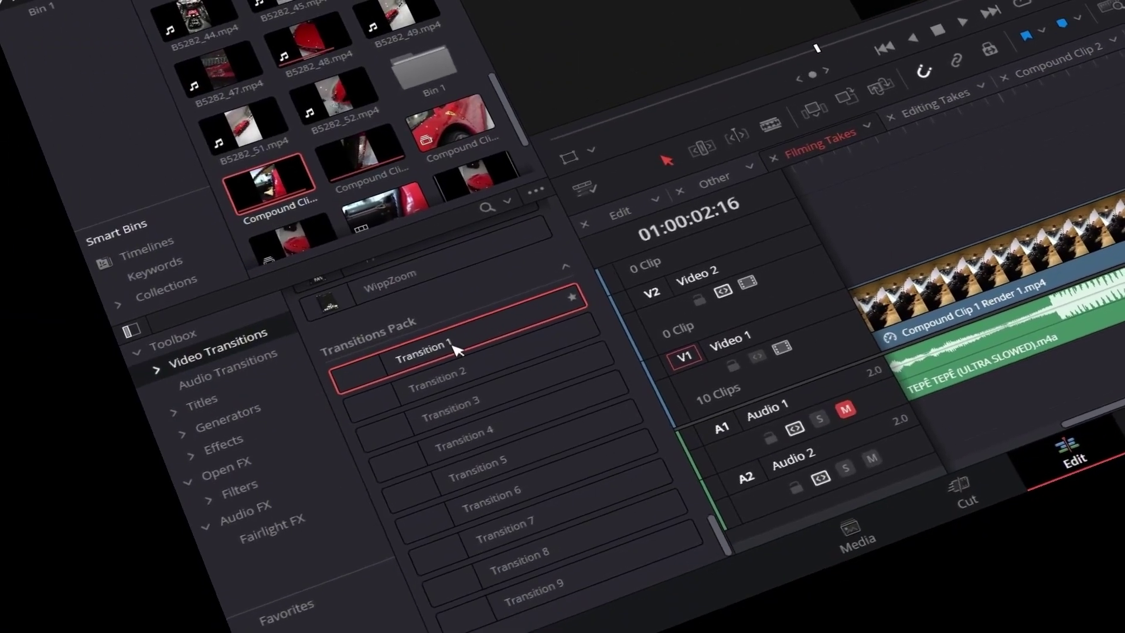
drag(452, 346, 1046, 381)
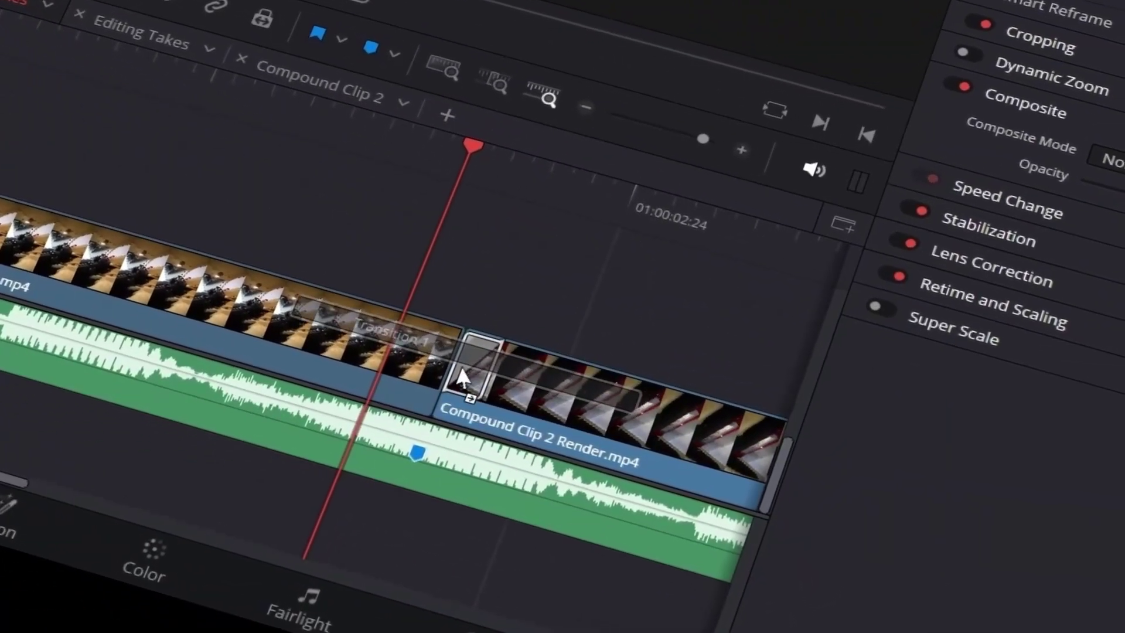
drag(463, 378, 524, 366)
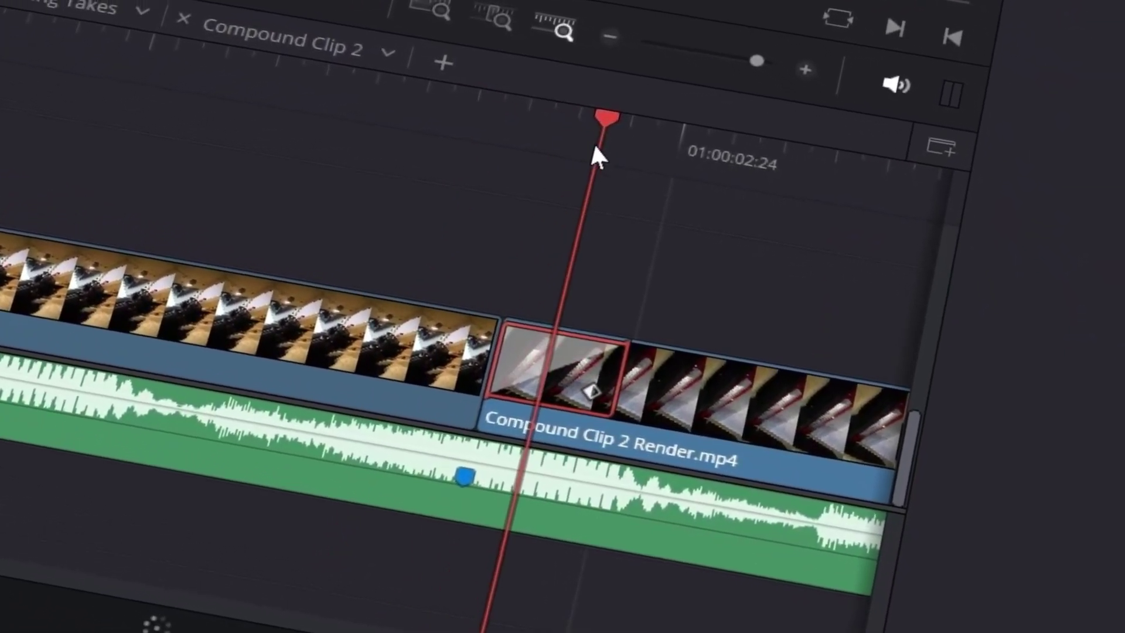
mouse_move(479, 488)
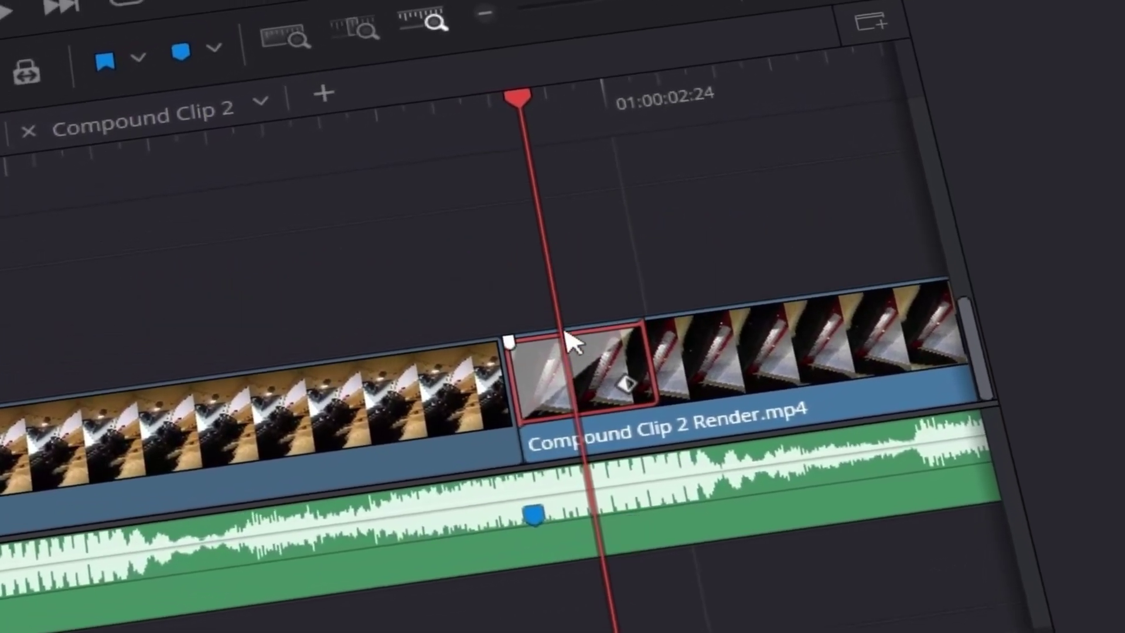
drag(399, 149, 477, 170)
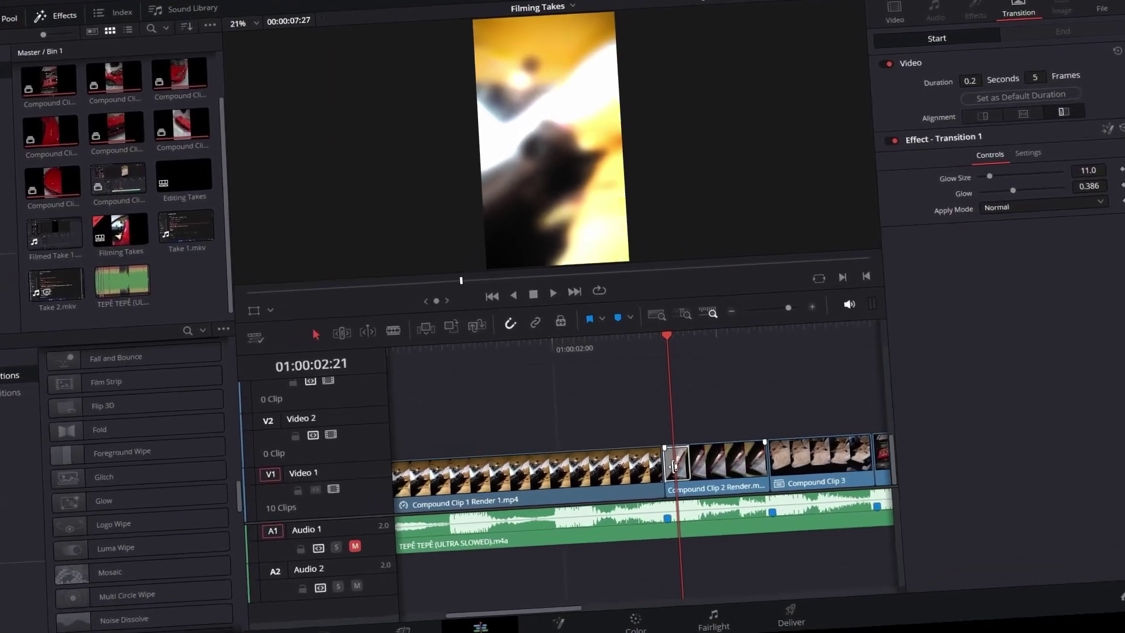
Step: Slow Compound Clip 2 Render to 70% with Retime Controls
click(669, 443)
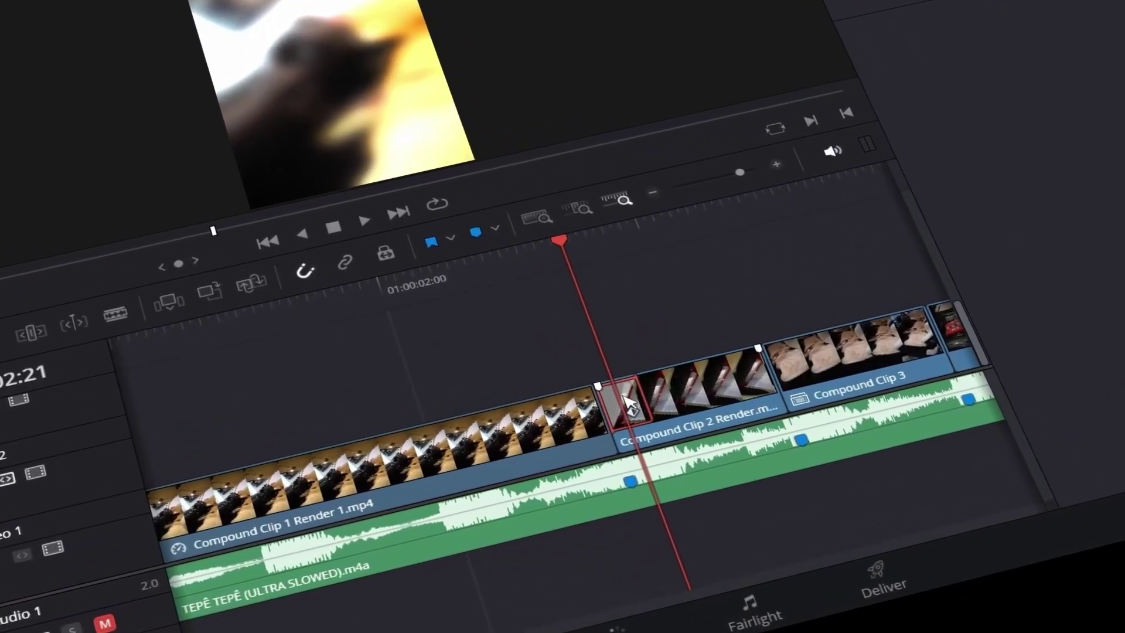
right_click(682, 404)
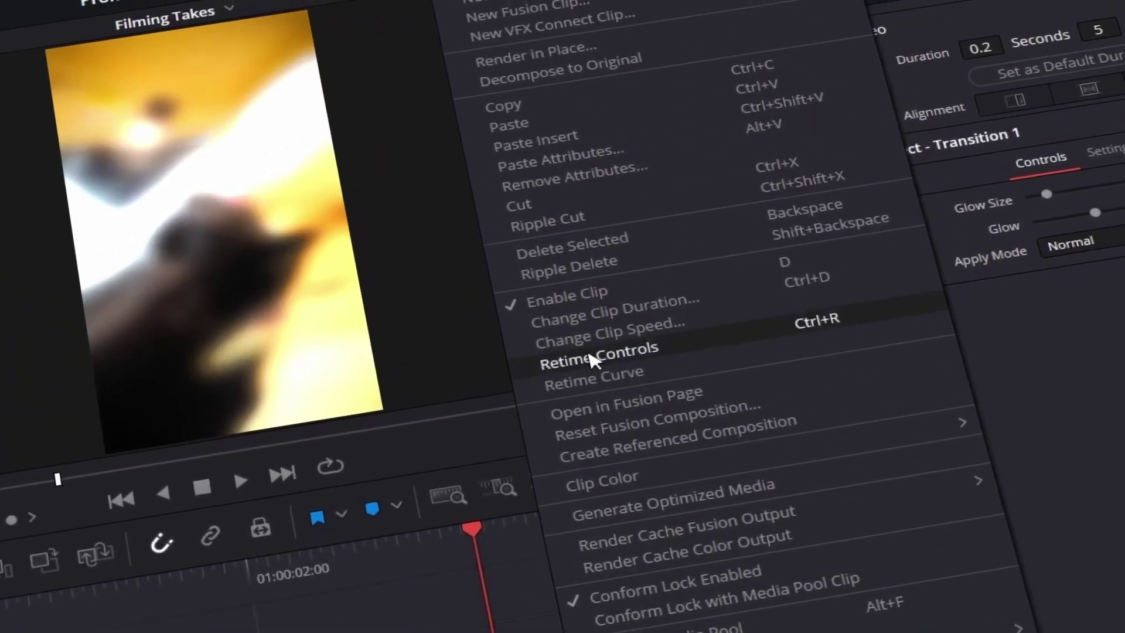
click(593, 358)
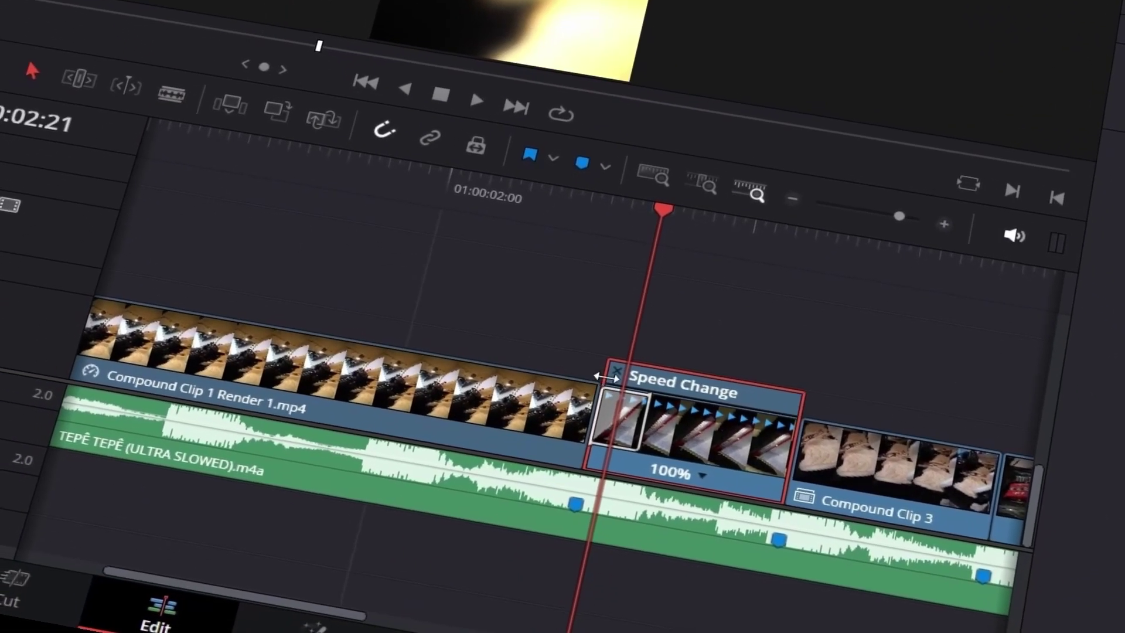
drag(606, 376, 574, 354)
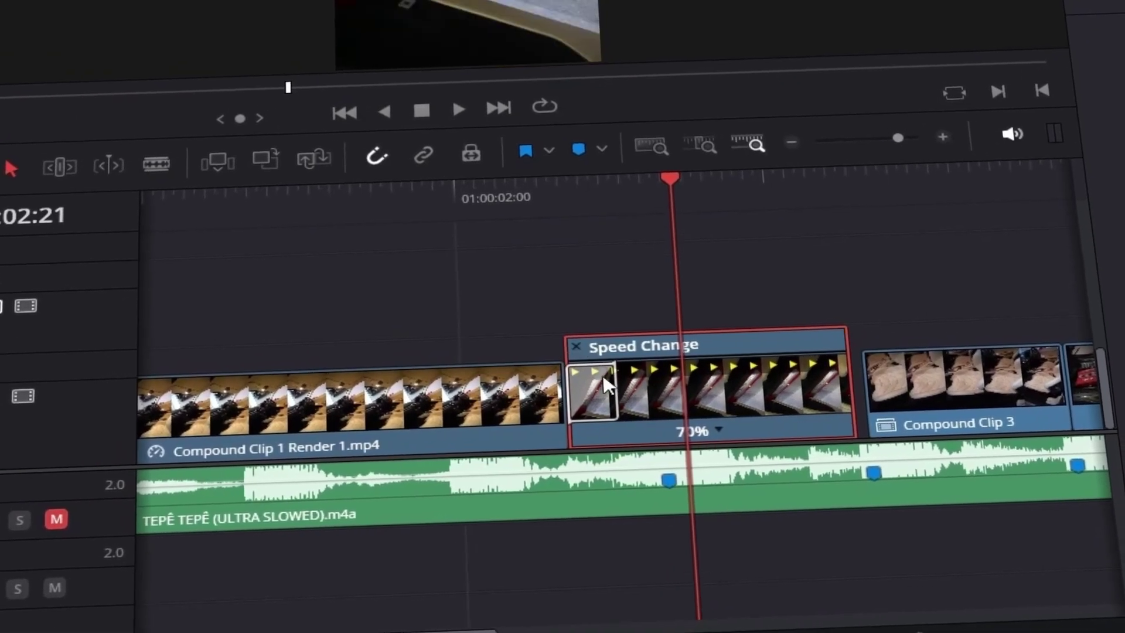
Step: Trim the cut before the slowed clip slightly later and add the Glow transition
click(567, 391)
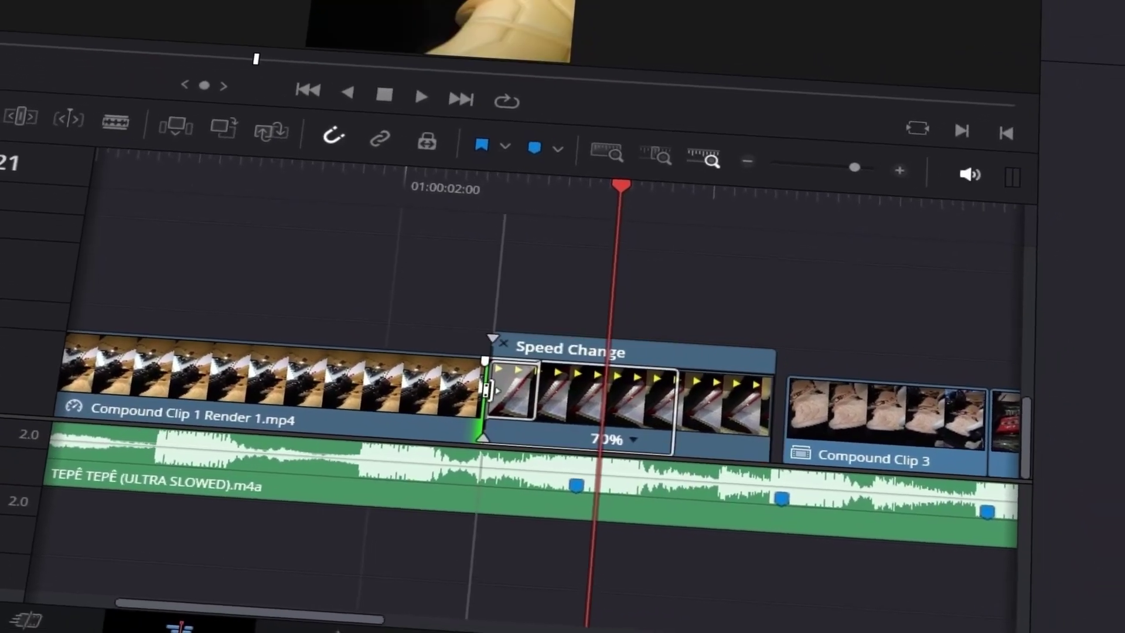
drag(485, 388, 491, 388)
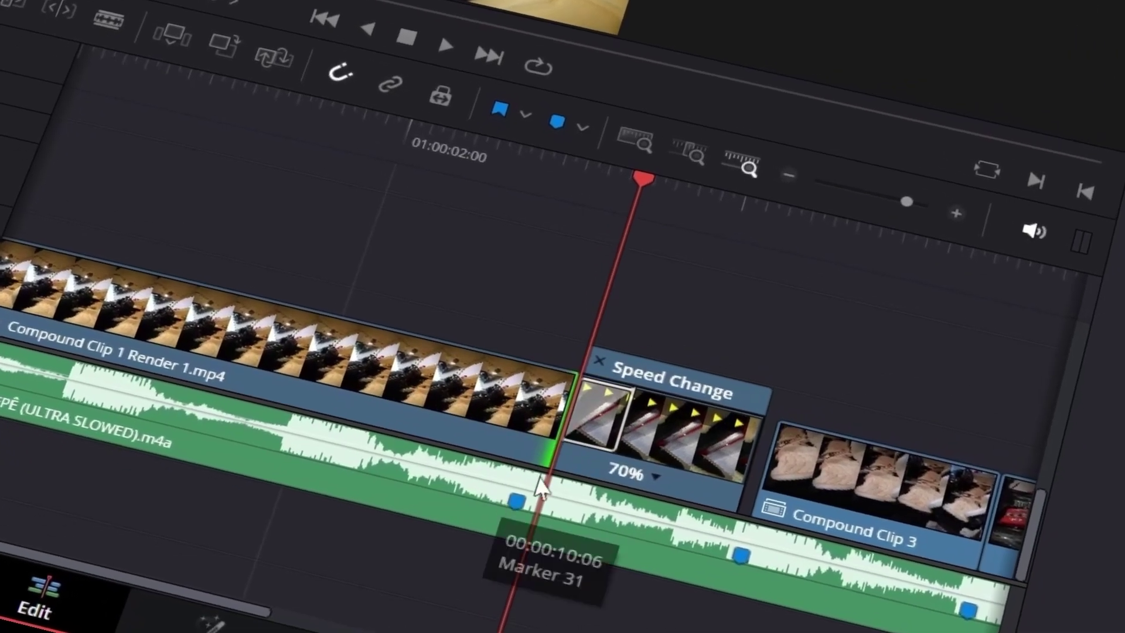
drag(547, 417, 510, 486)
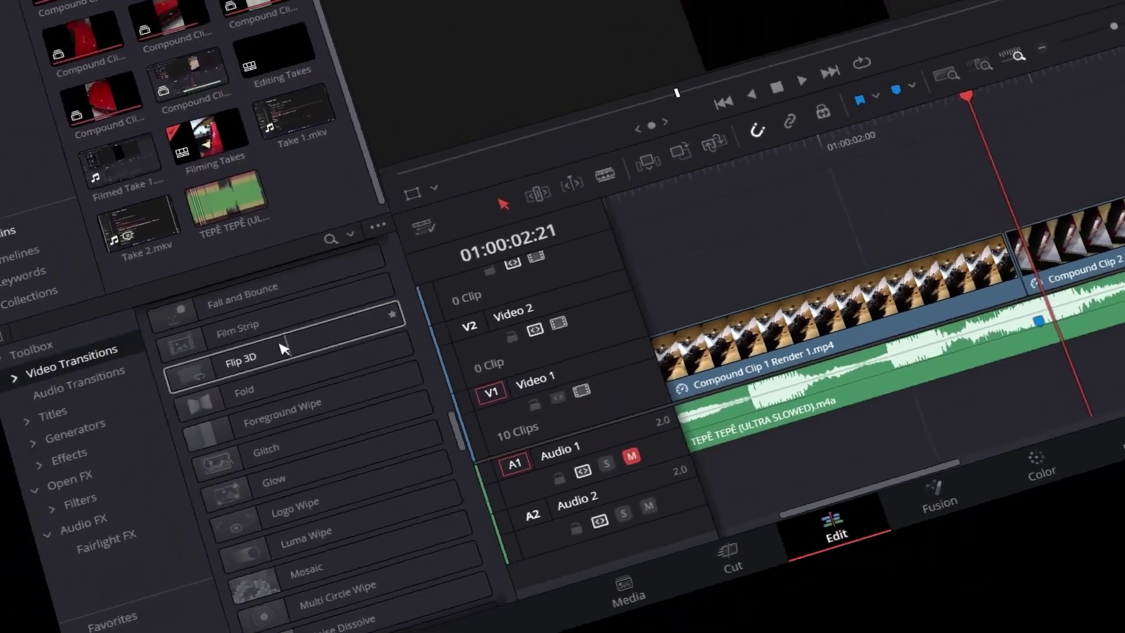
drag(451, 402, 986, 264)
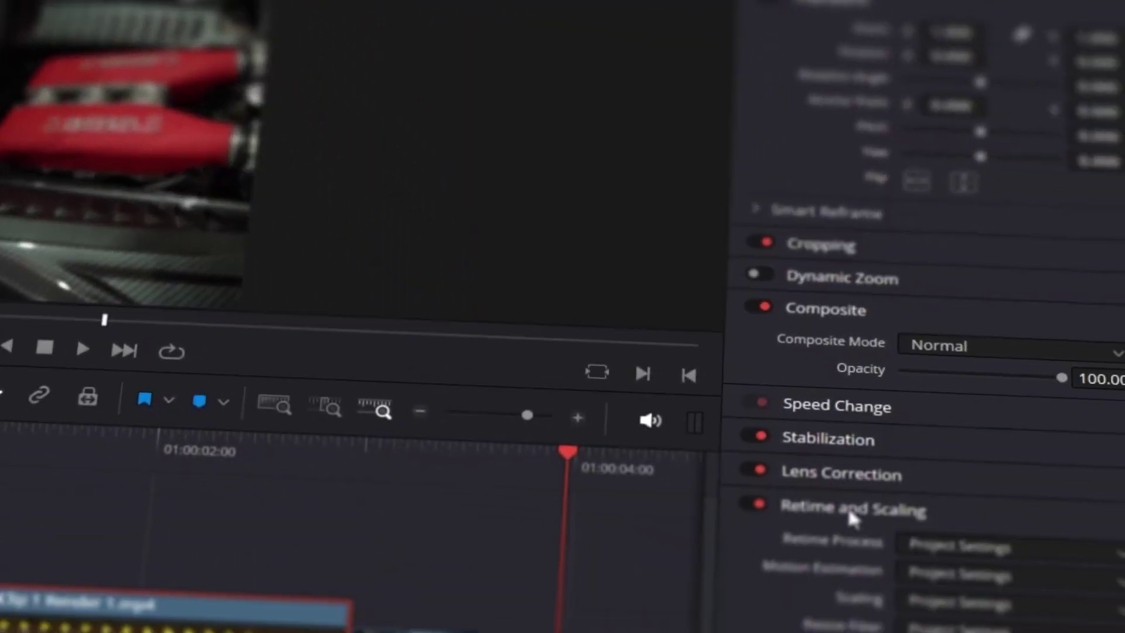
Step: Set Retime Process to Optical Flow, Motion Estimation to Enhanced Faster, interpolation to Flow, then play back
click(911, 536)
click(700, 538)
click(723, 469)
click(678, 508)
click(691, 462)
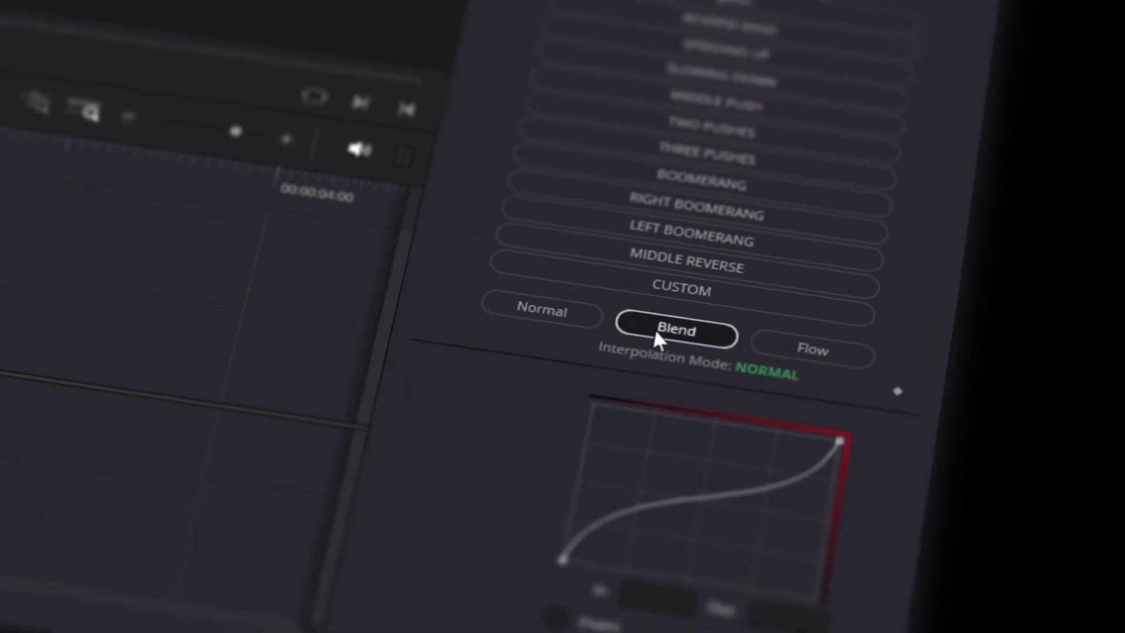
click(656, 337)
click(811, 350)
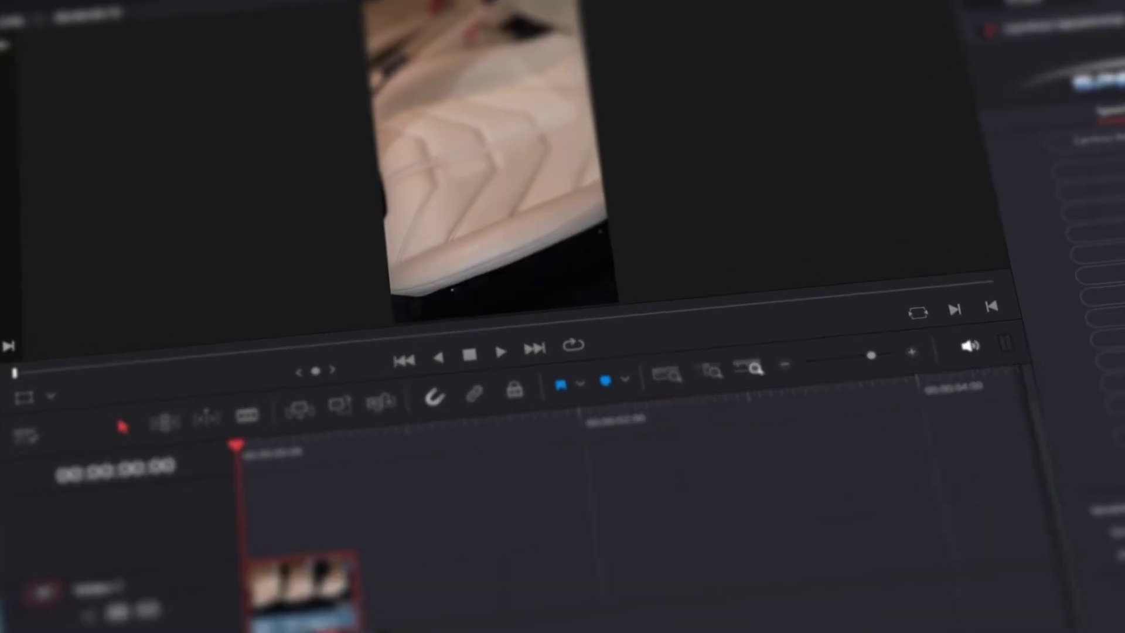
key(space)
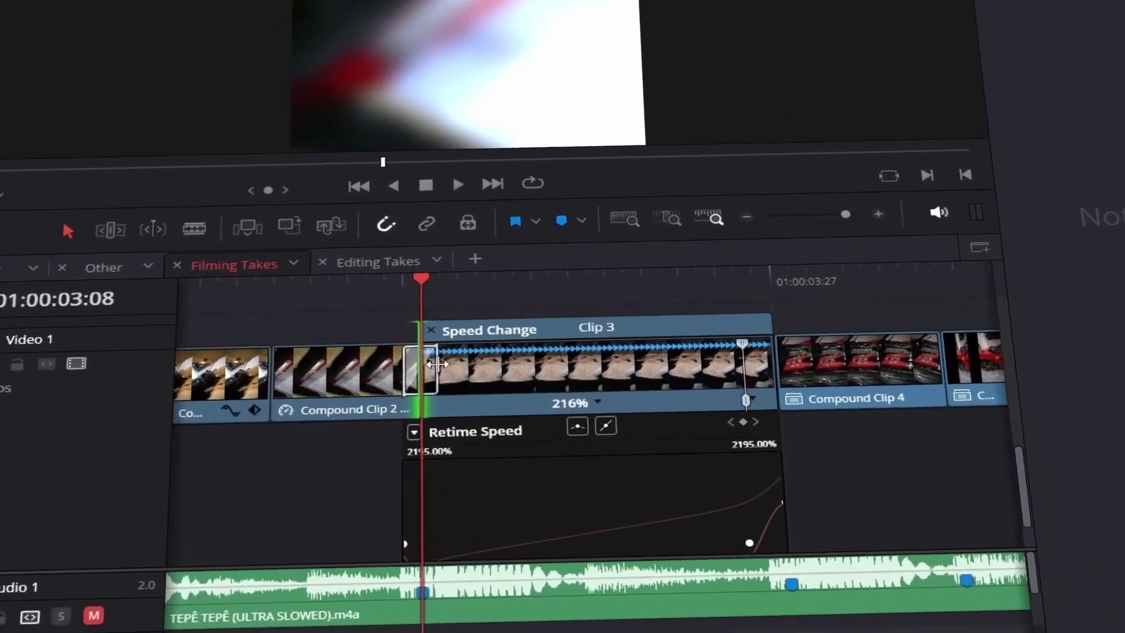
Step: Trim two frames off Compound Clip 3's start and ease its speed ramp to about 127%
drag(436, 364, 454, 366)
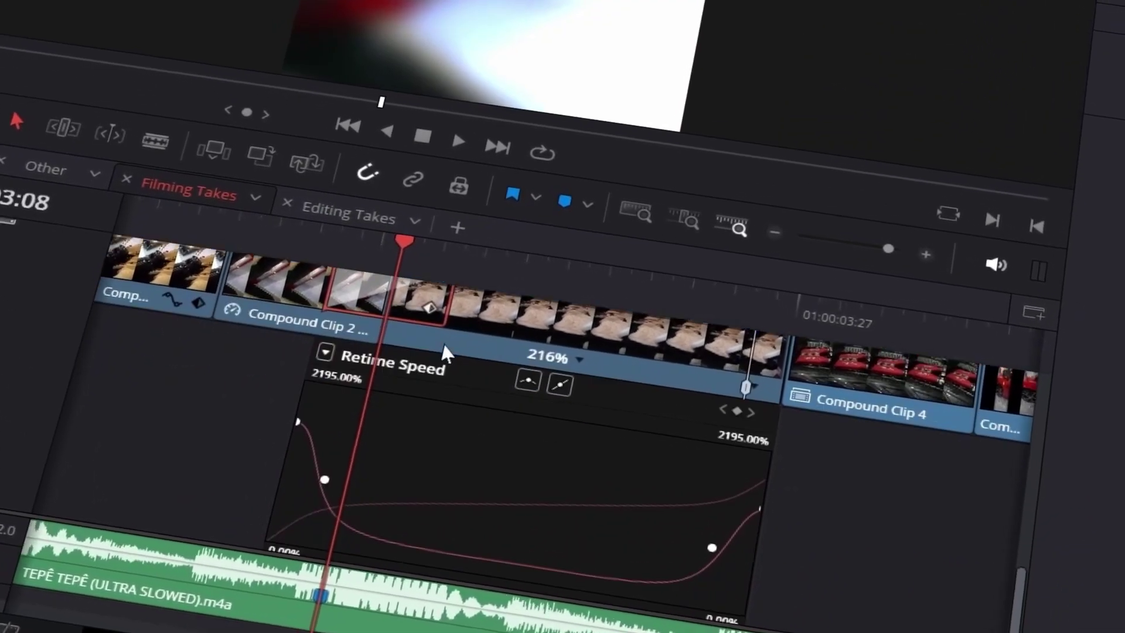
drag(419, 539, 410, 579)
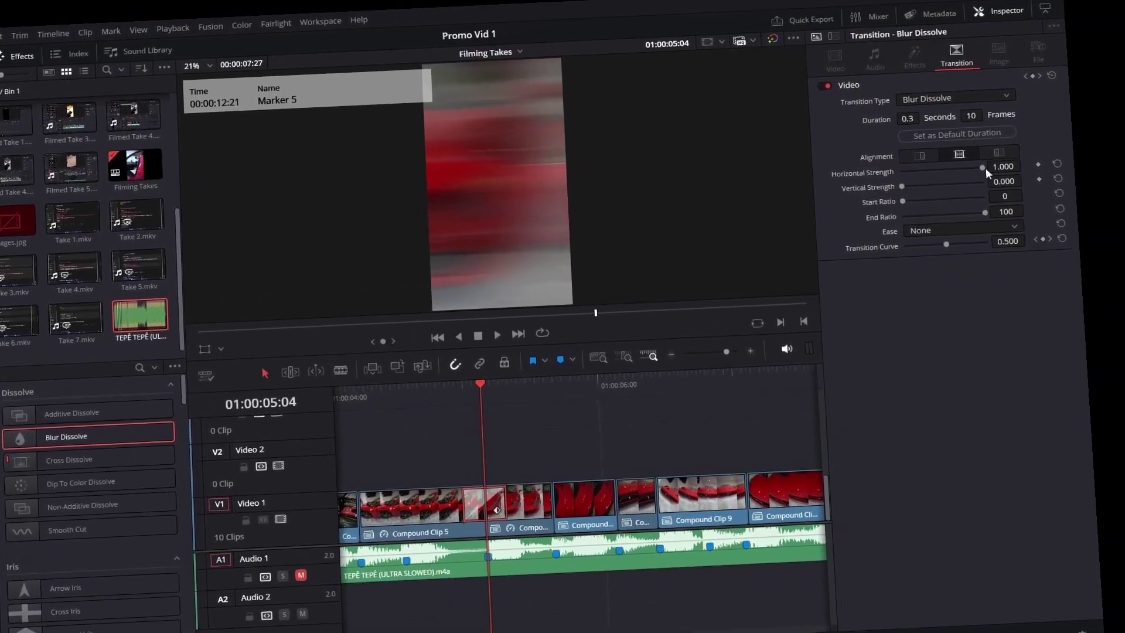
Step: Set Blur Dissolve horizontal strength to 0.771, vertical strength to 0, end ratio about 60
drag(985, 168, 965, 170)
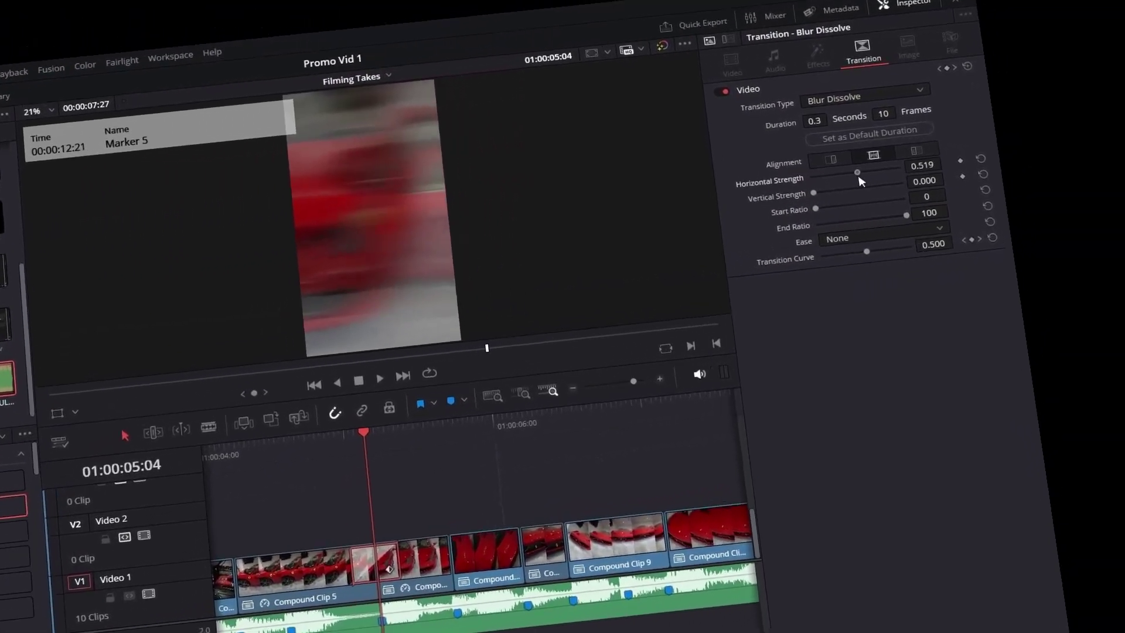
drag(614, 263, 563, 277)
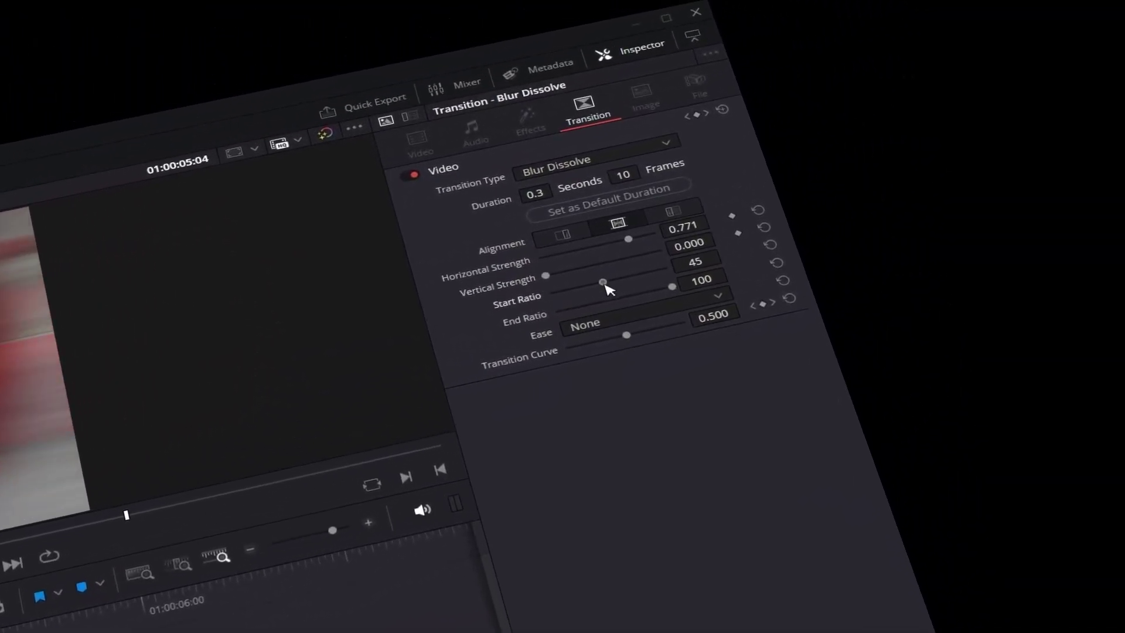
drag(654, 299, 606, 302)
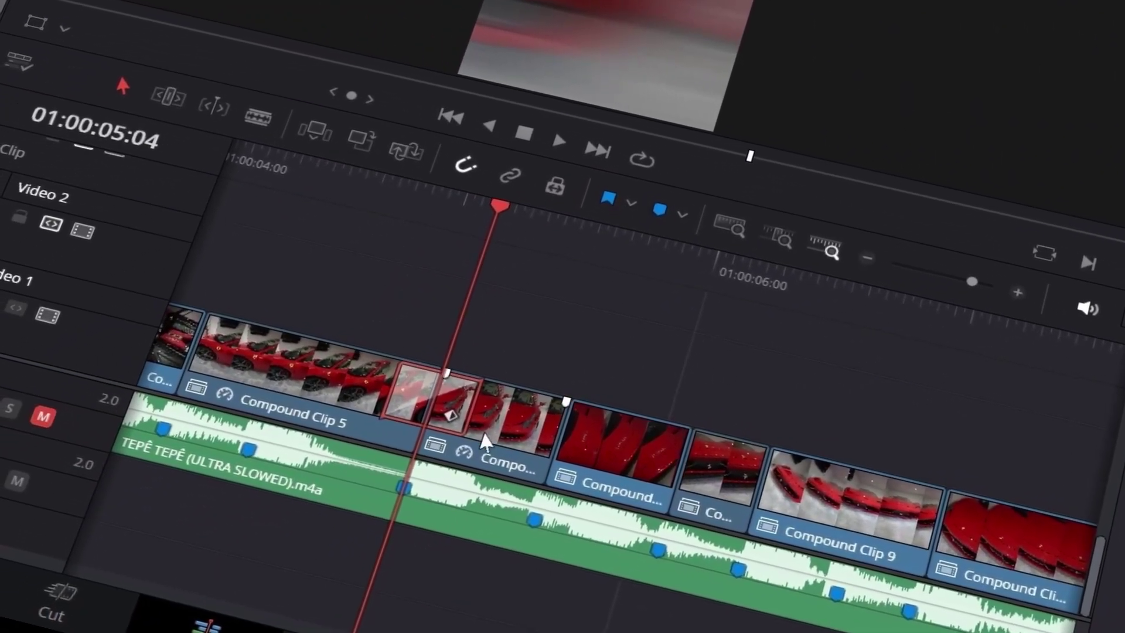
key(space)
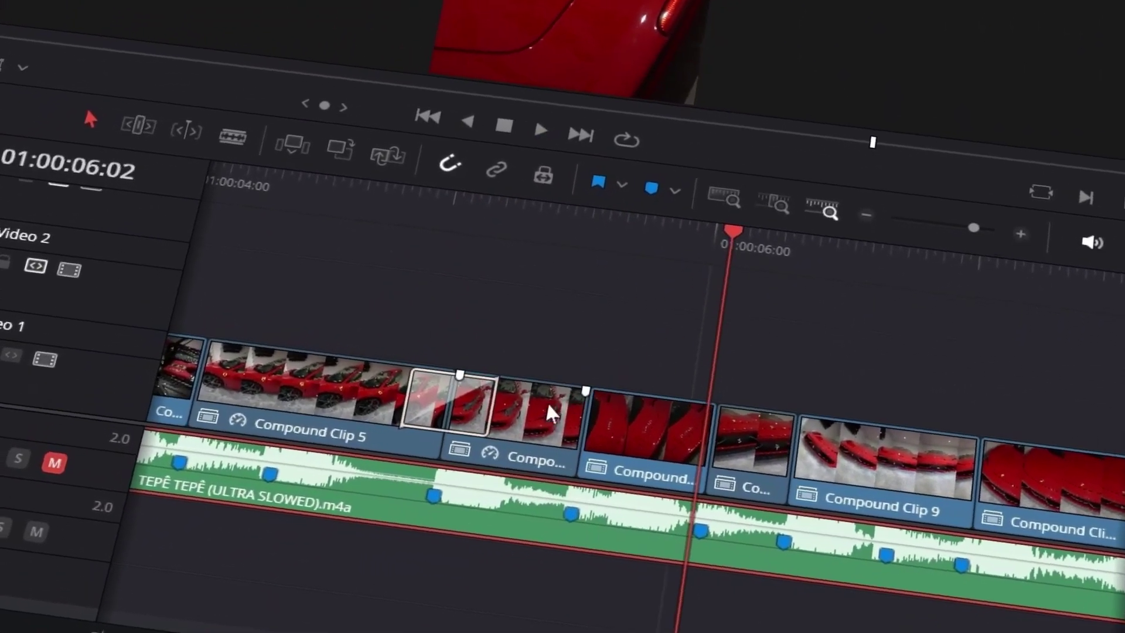
Step: Delete the short clip after Compound Clip 5 and slide the red compound clip into the gap
click(553, 411)
key(Delete)
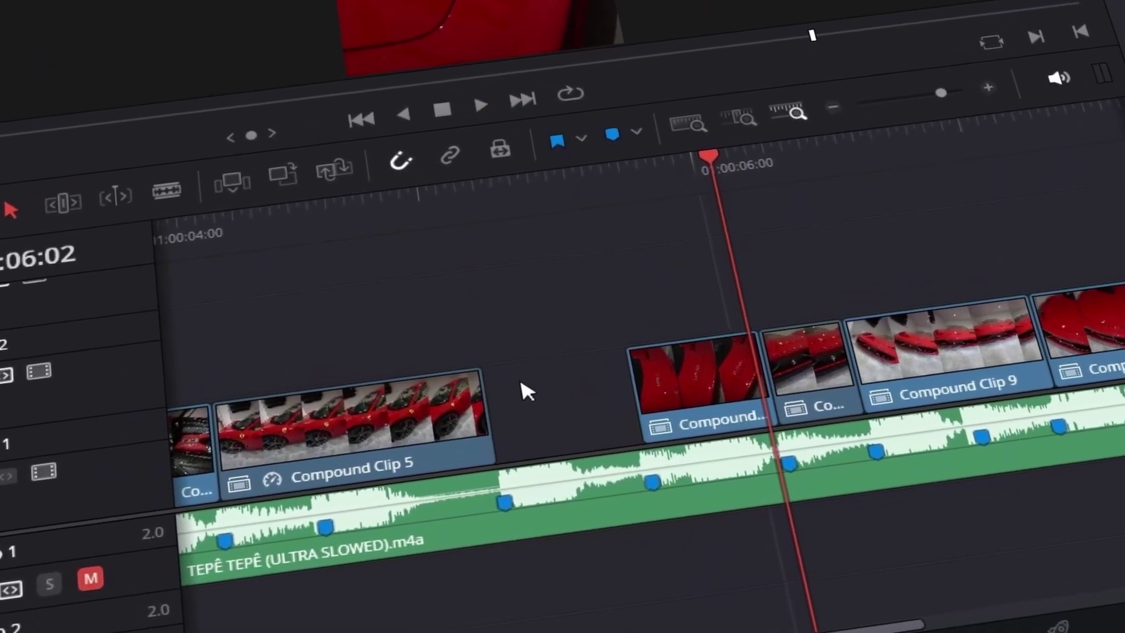
click(432, 198)
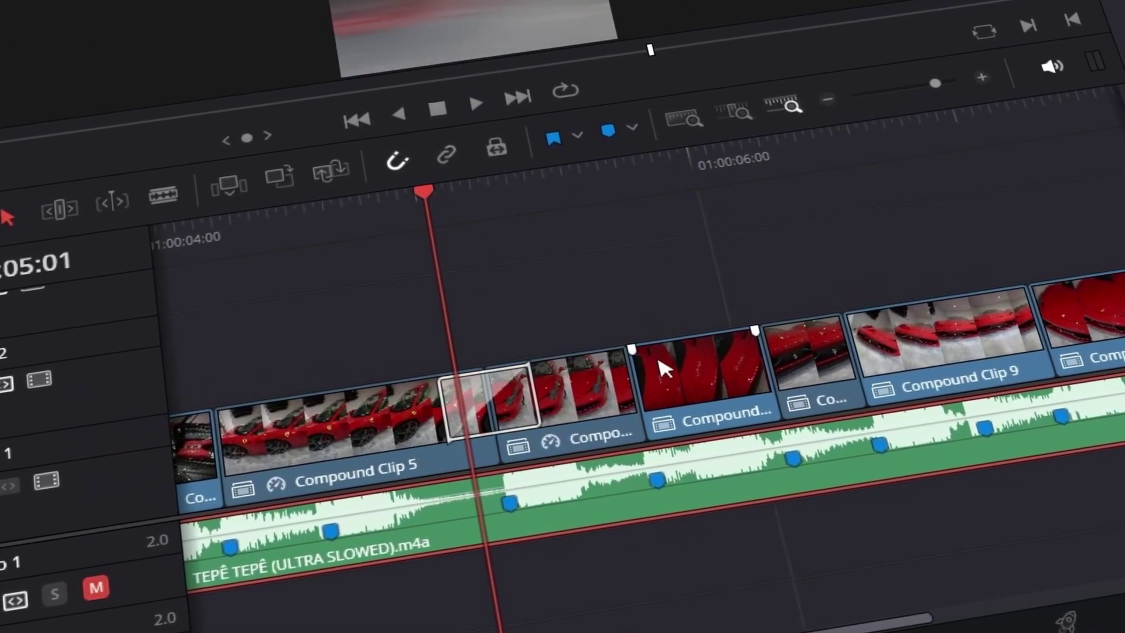
drag(666, 364, 511, 412)
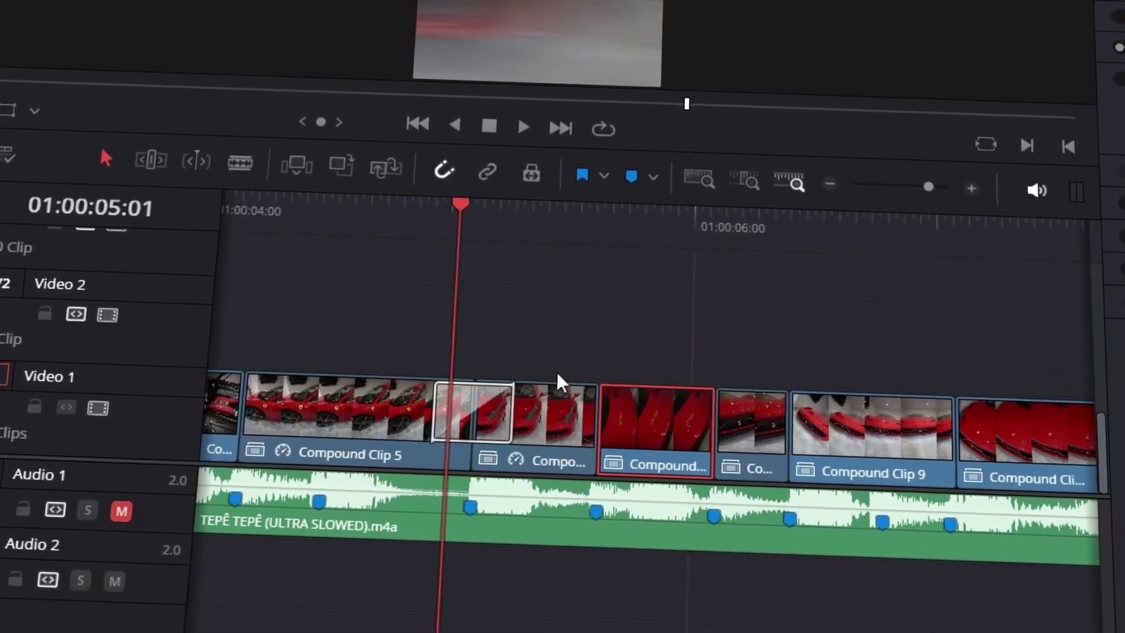
Step: Slow the clip after the transition to 48% speed
click(548, 437)
key(ctrl+r)
drag(595, 392, 566, 370)
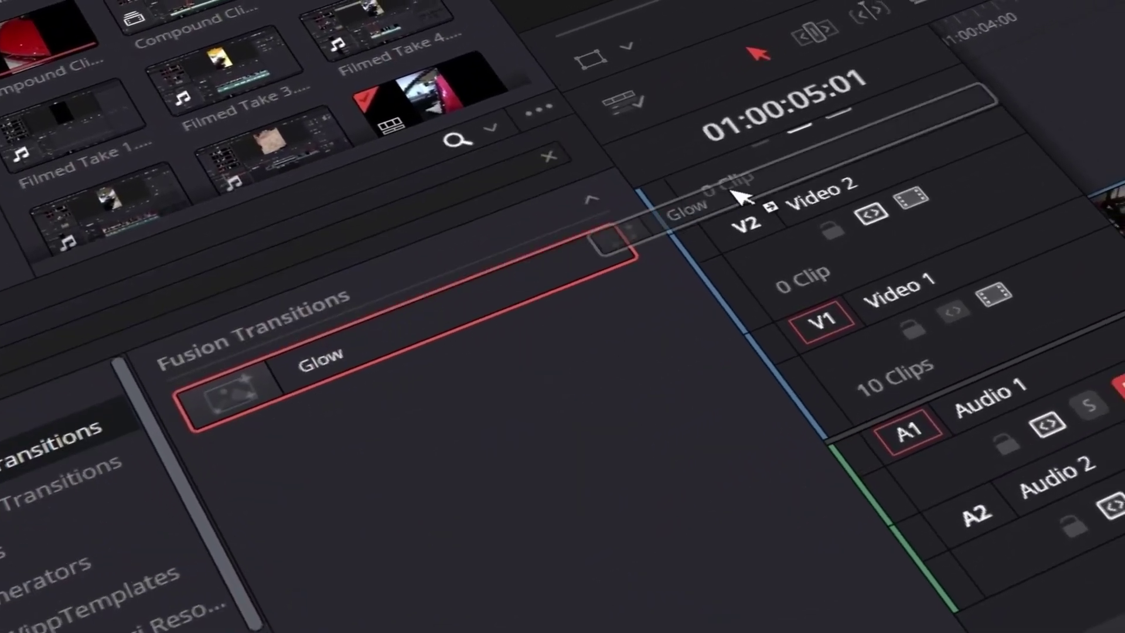
Step: Apply the Glow transition to a cut and append a compound clip to the end of Video 1
drag(3, 436, 971, 417)
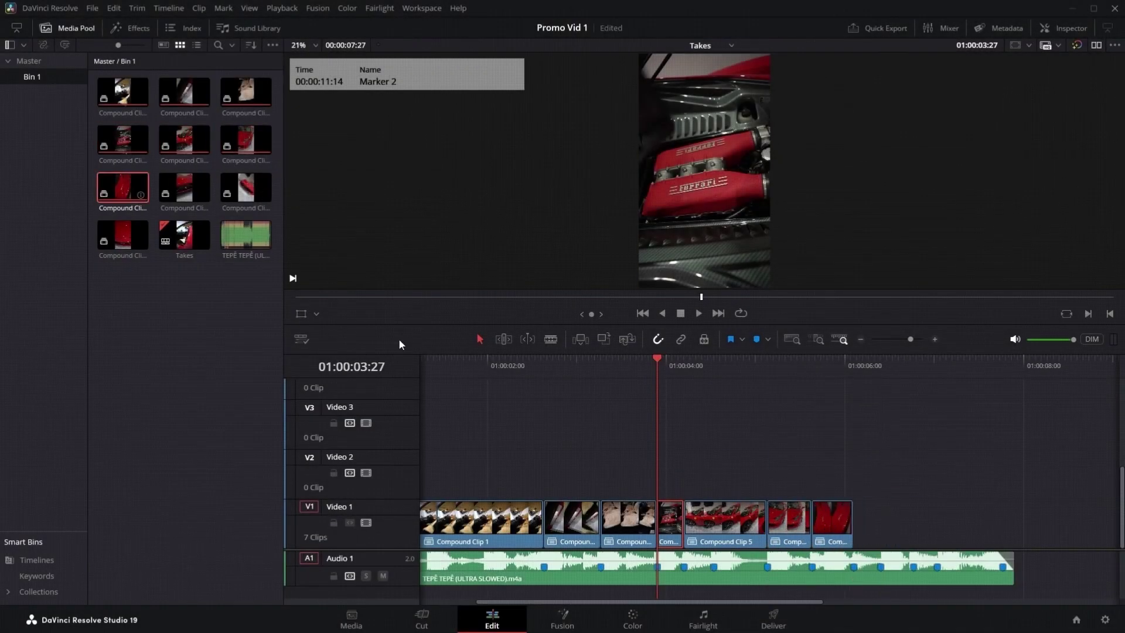
drag(856, 522, 889, 496)
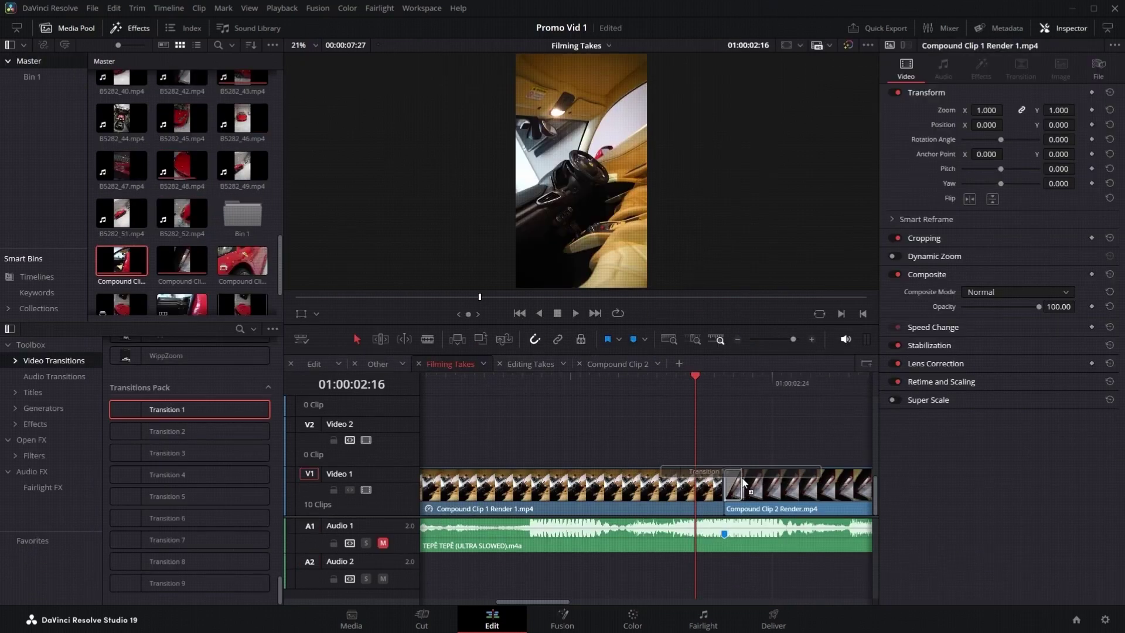
Step: Slow Compound Clip 1 Render 1 to 90% and use Flow interpolation for the retime
key(ctrl+r)
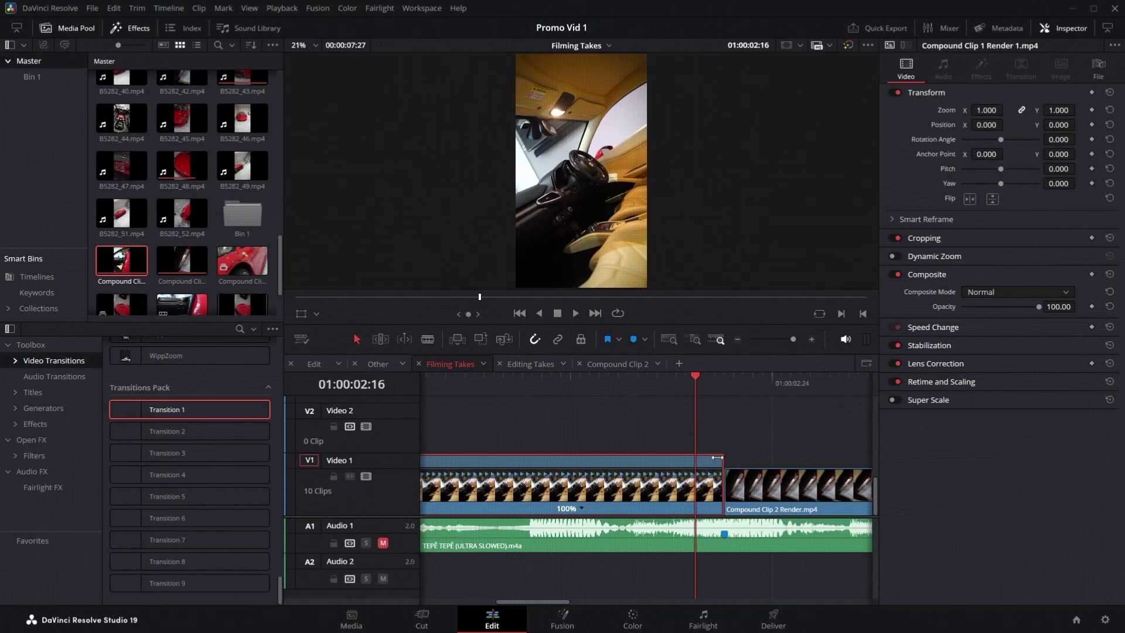
drag(721, 459, 811, 457)
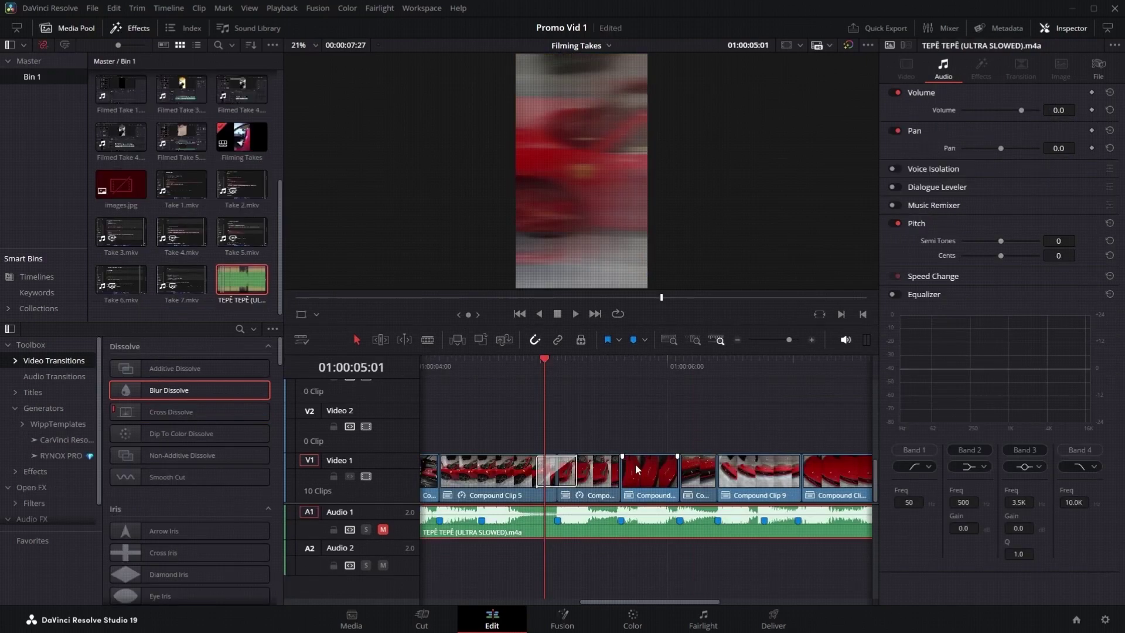
drag(636, 467, 575, 472)
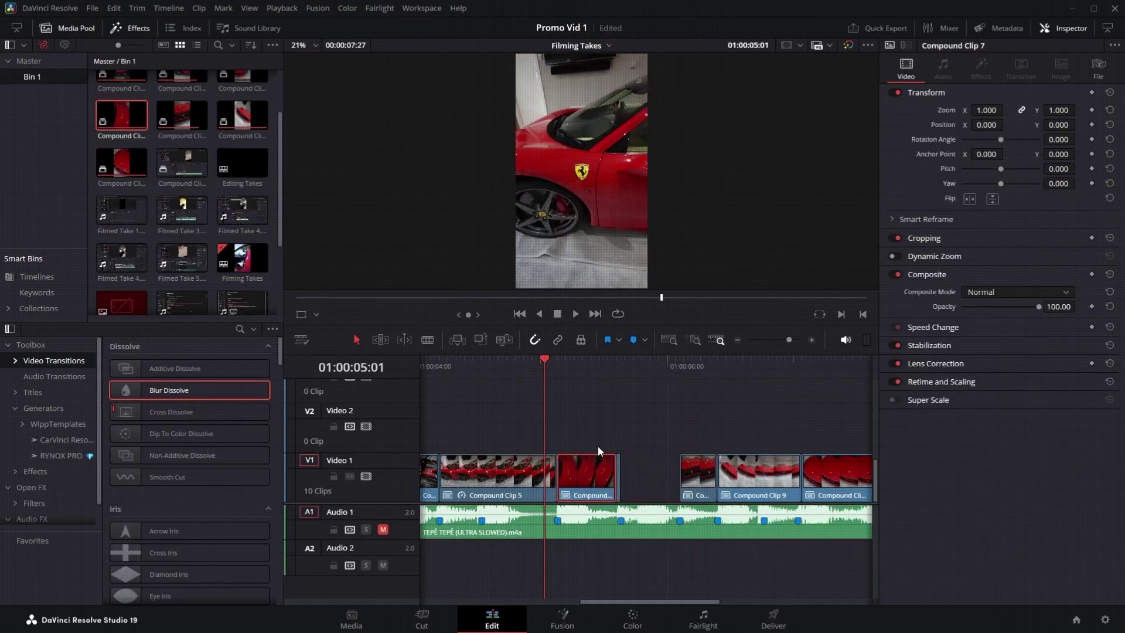
key(ctrl+z)
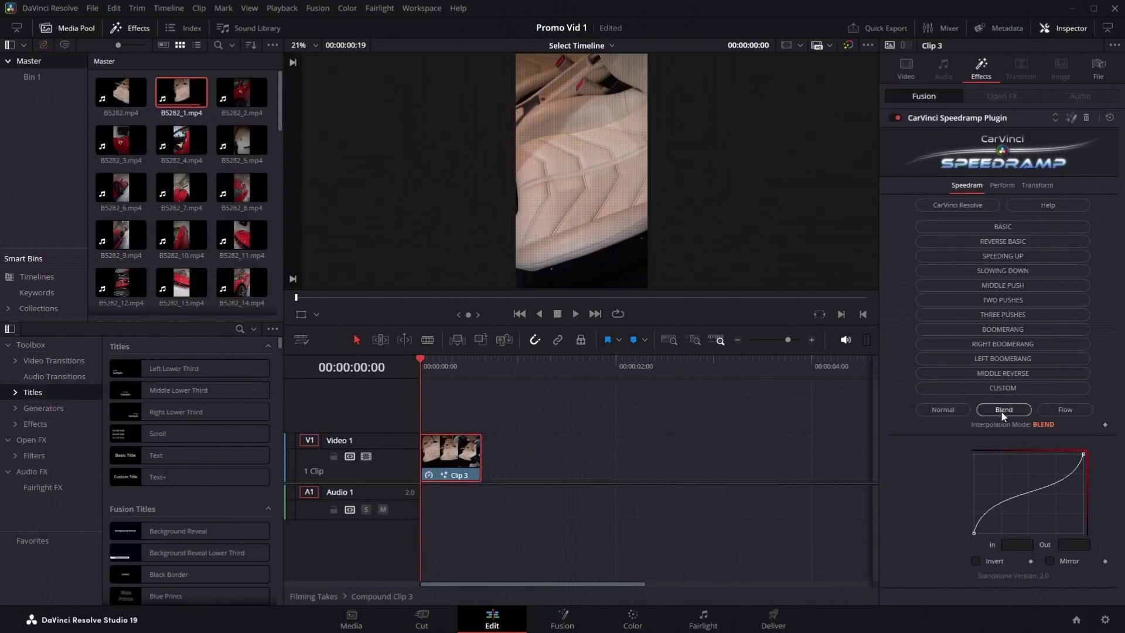
click(1061, 412)
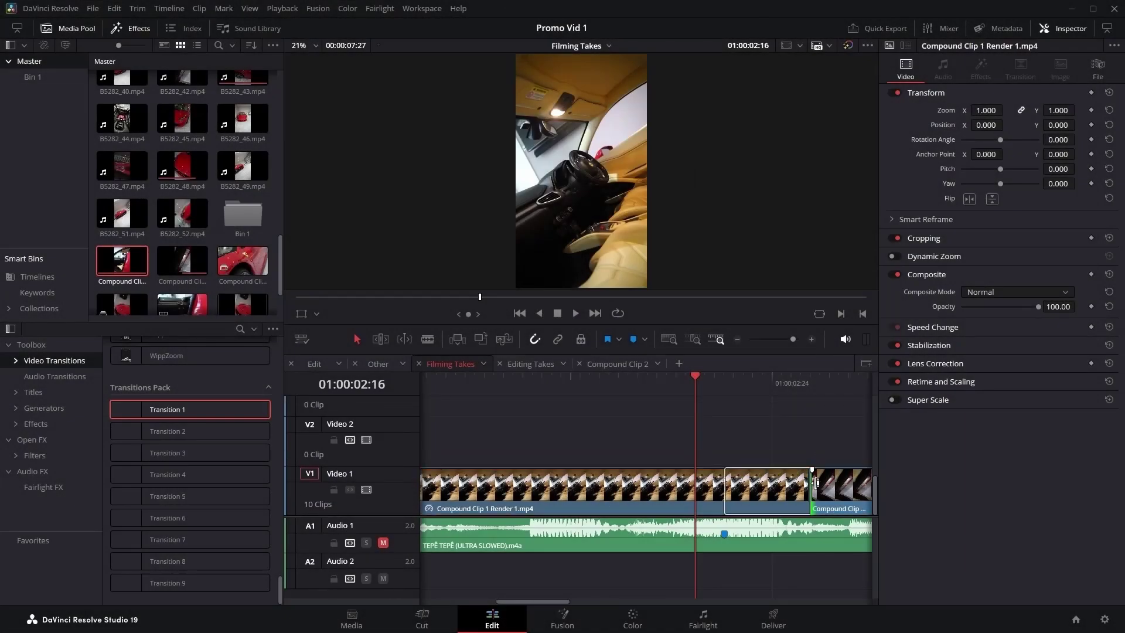
Step: Trim the Video 1 edit point, move Compound Clip 7 five frames earlier, and extend the short clip's end
drag(816, 483, 729, 482)
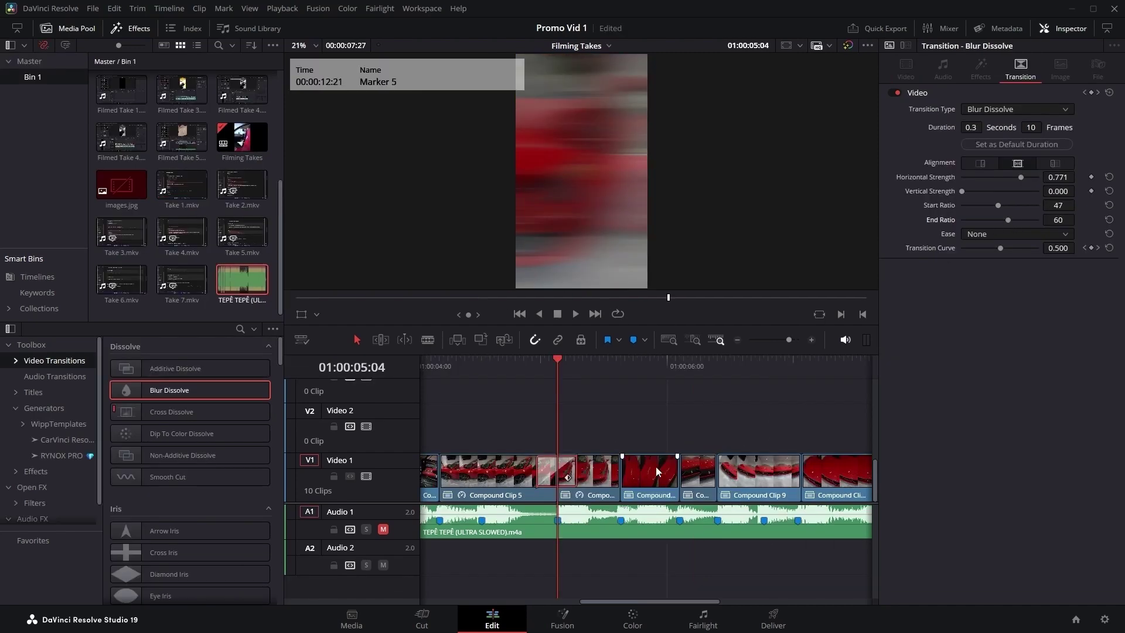
click(644, 472)
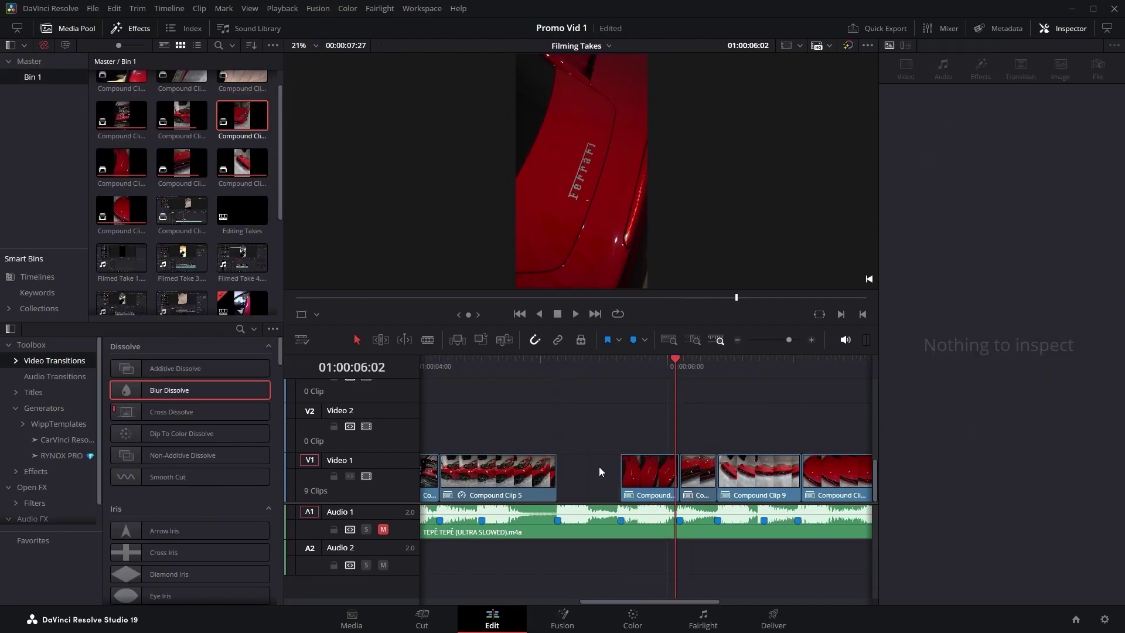
drag(636, 473, 578, 475)
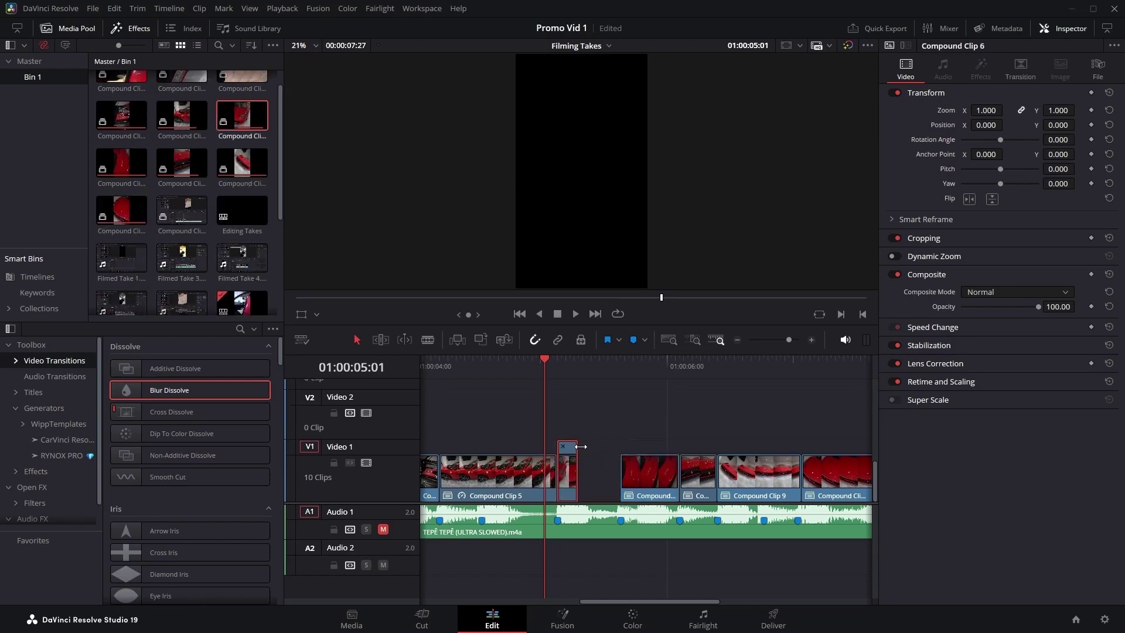
drag(580, 447, 594, 475)
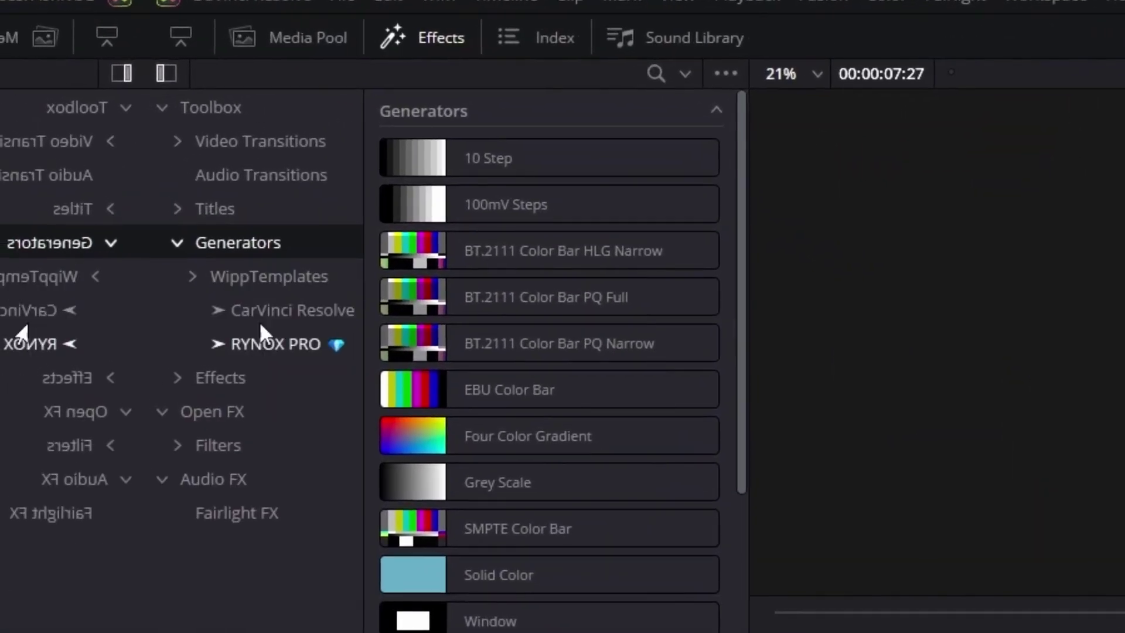
Step: Drop CarVinci Transitions Plugin V1 onto Video 2 above the cut and split it at the playhead
click(259, 316)
drag(435, 136, 455, 341)
key(ctrl+b)
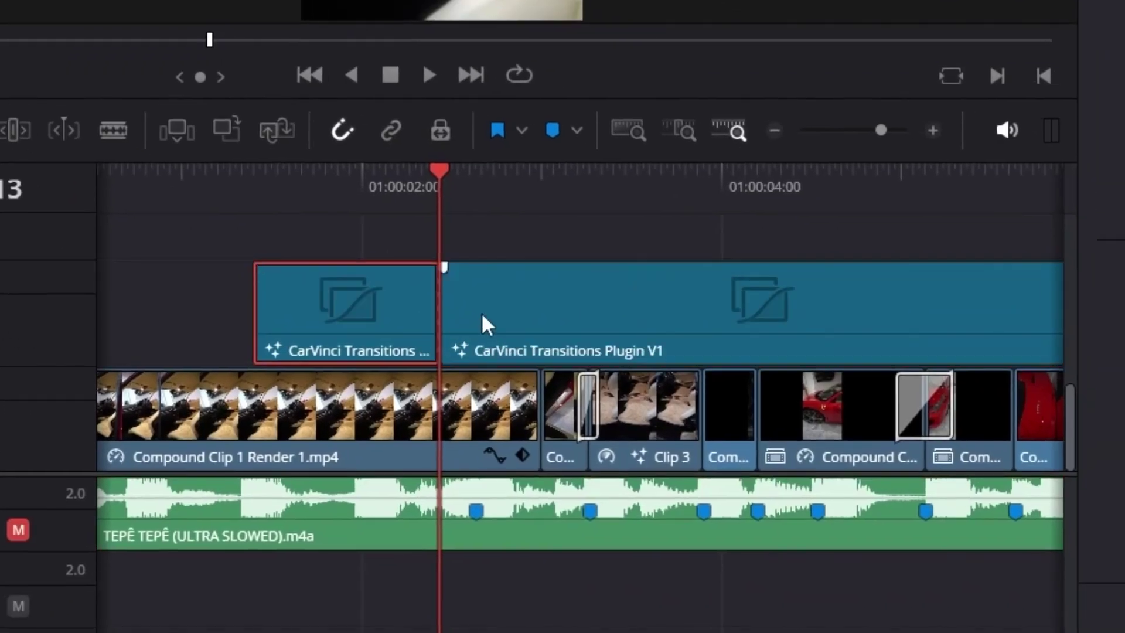
click(482, 321)
key(Delete)
drag(341, 321, 507, 319)
click(136, 259)
click(258, 451)
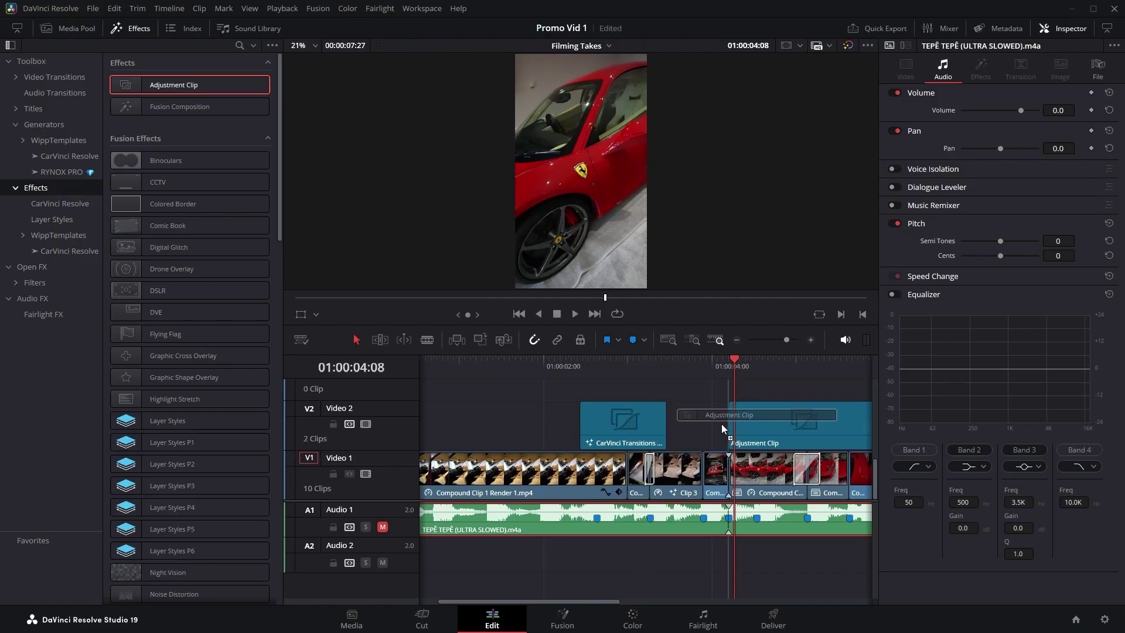
Step: Add an Adjustment Clip to Video 2 and trim it to end at 01:00:04:24
drag(722, 424, 745, 433)
click(779, 382)
key(ctrl+b)
key(Delete)
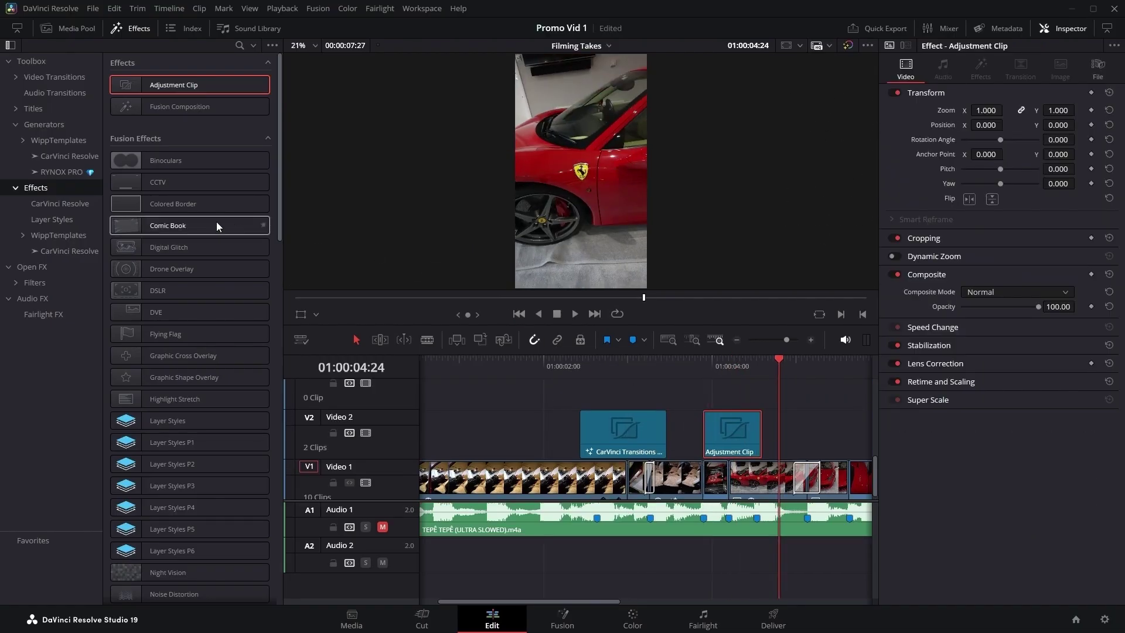
Step: Apply CarVinci Transitions Plugin V1 to the Adjustment Clip and preview the transition twice
click(80, 251)
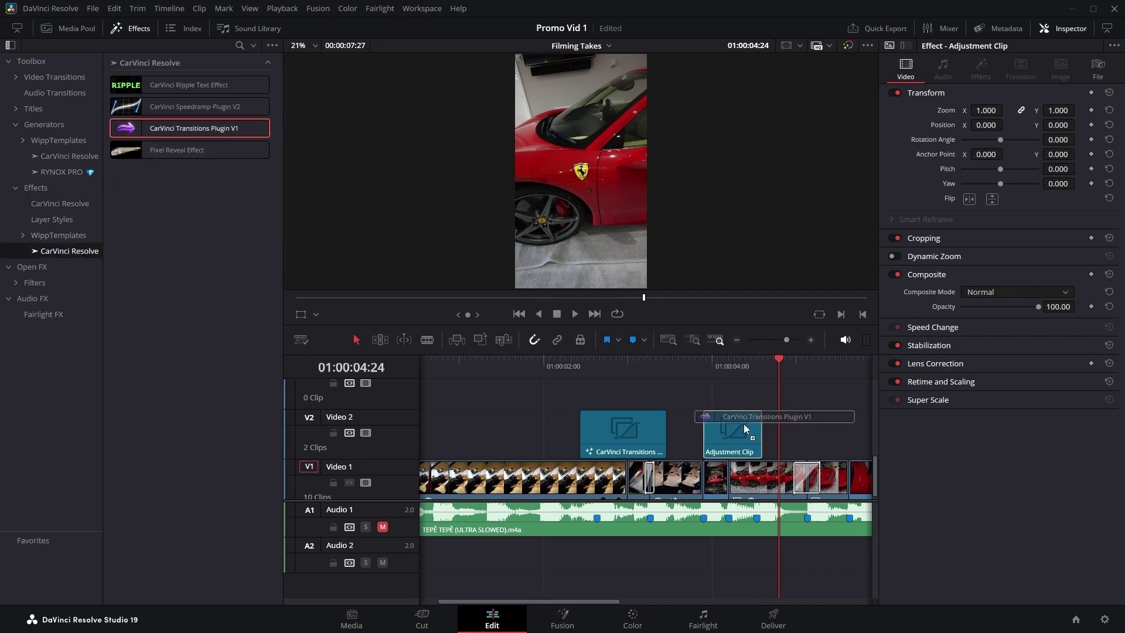
drag(743, 423, 741, 423)
click(700, 367)
key(space)
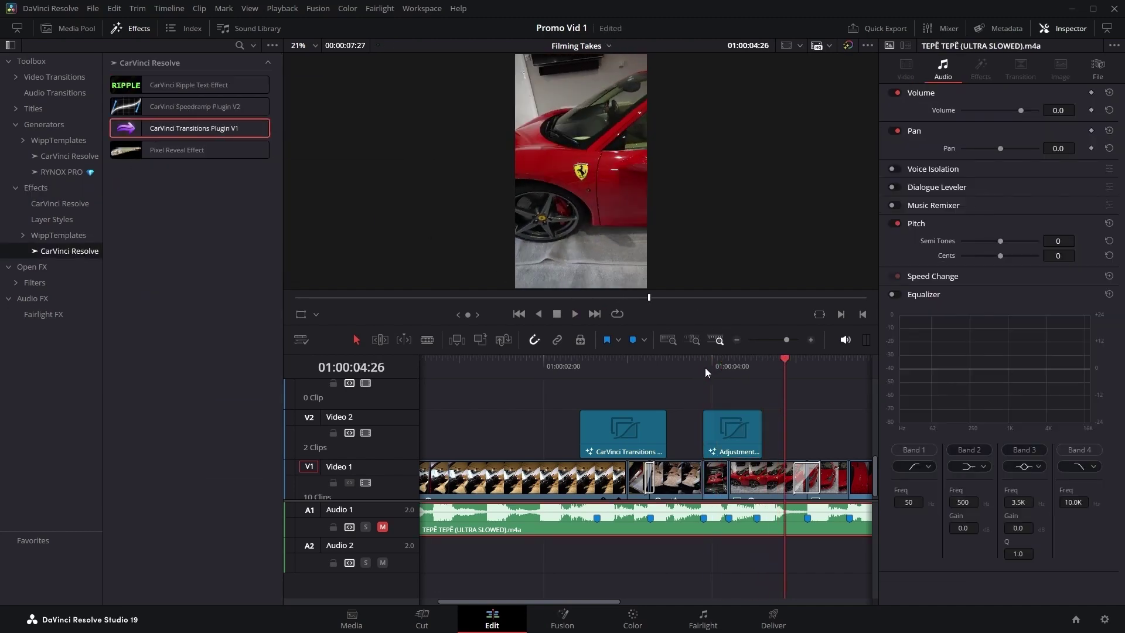
click(706, 361)
key(space)
scroll(625, 378, right, 2)
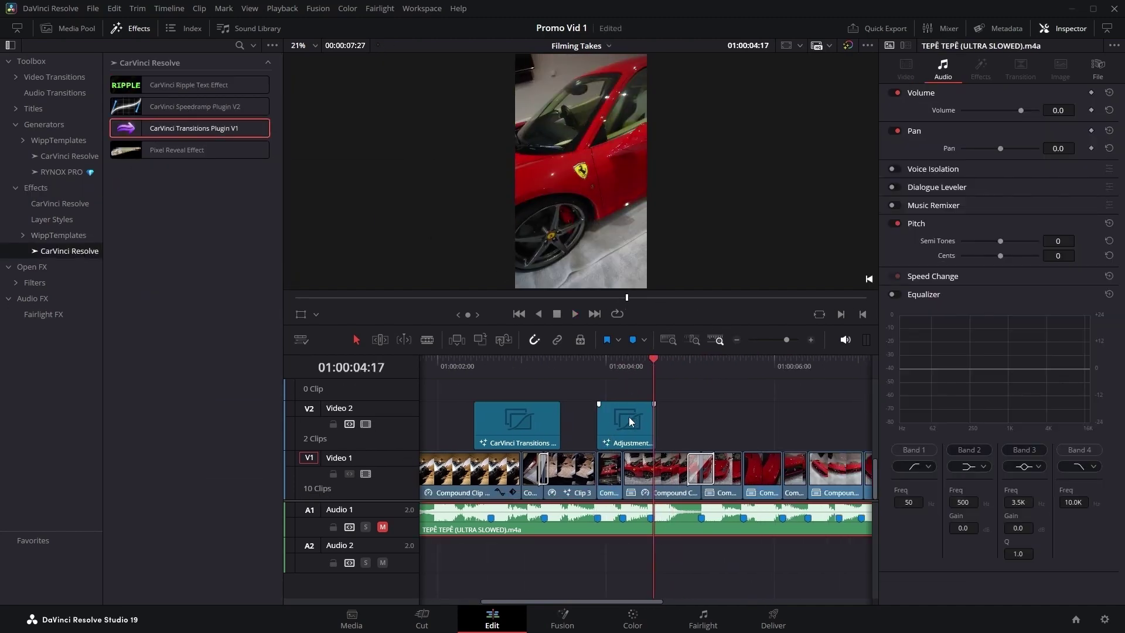
Step: Copy the CarVinci adjustment clip, paste it on Video 2, and slide it over the cut near 01:00:05
right_click(627, 419)
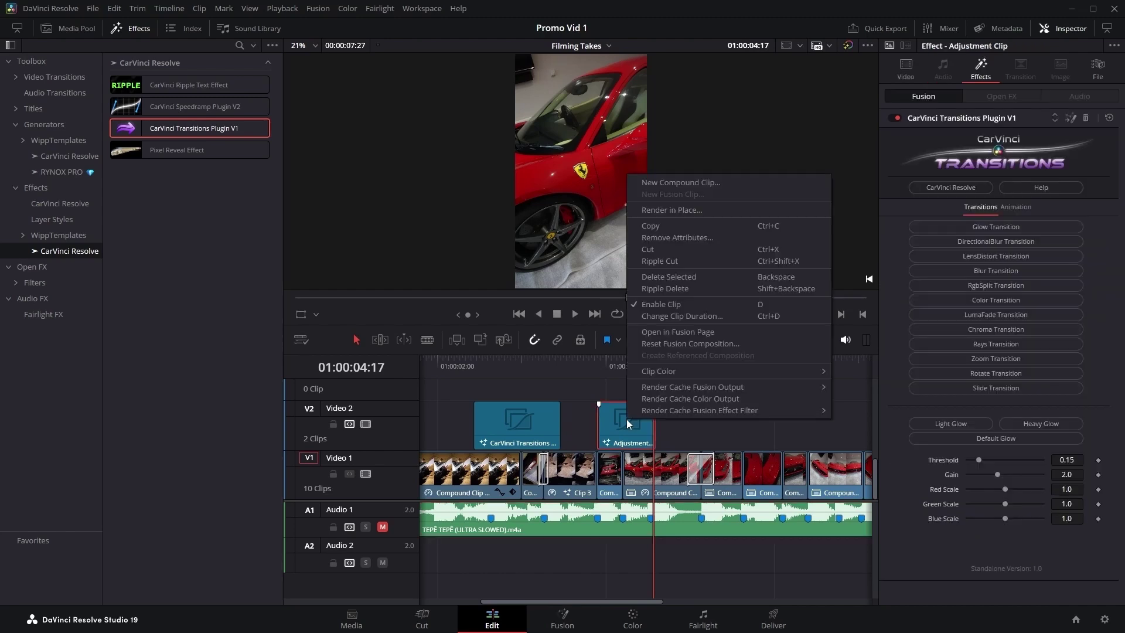
click(655, 228)
right_click(718, 419)
click(721, 420)
drag(683, 422, 725, 419)
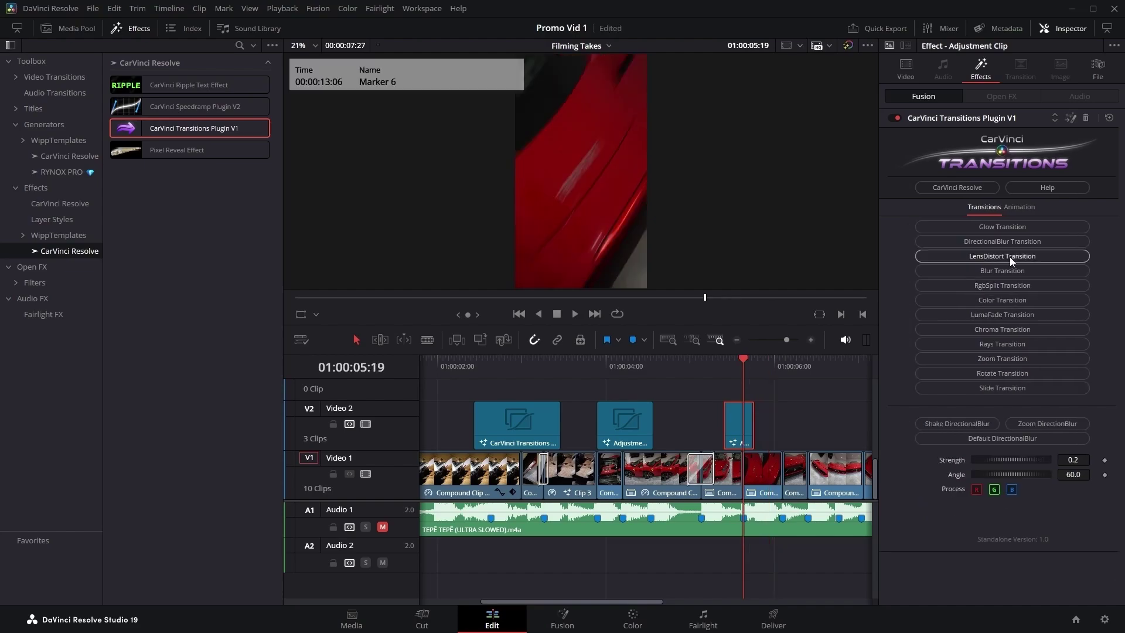
Step: Try the Blur, RgbSplit and Color transitions on the new adjustment clip
click(1013, 267)
click(1016, 287)
click(1015, 300)
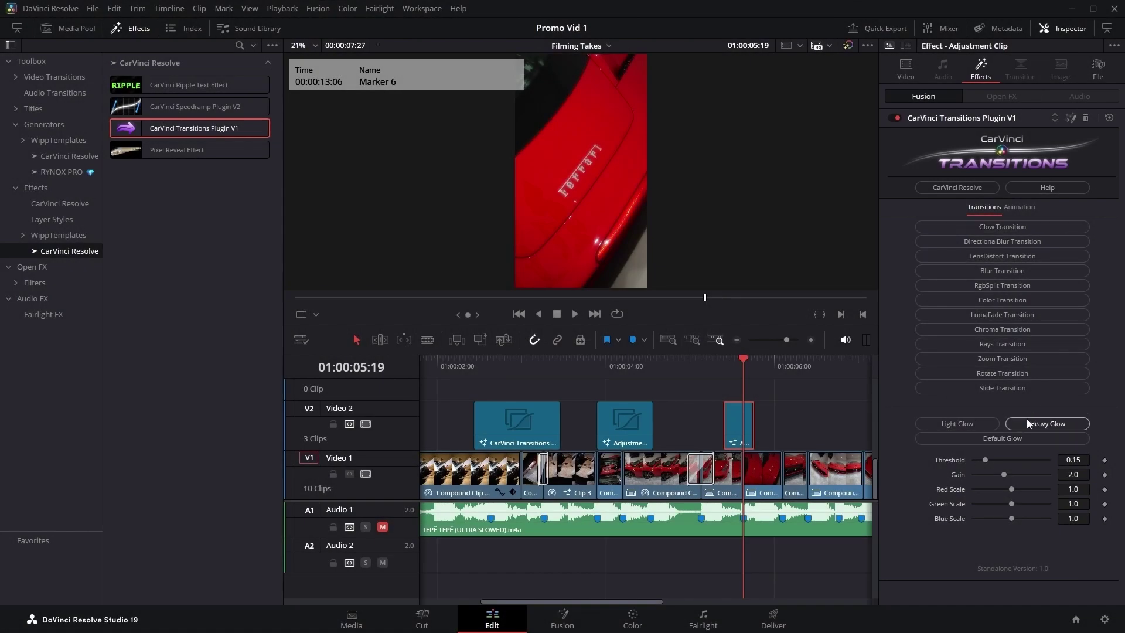
Step: Test LensDistort with its Left, Right and default presets, then settle on the Rays transition
click(1020, 241)
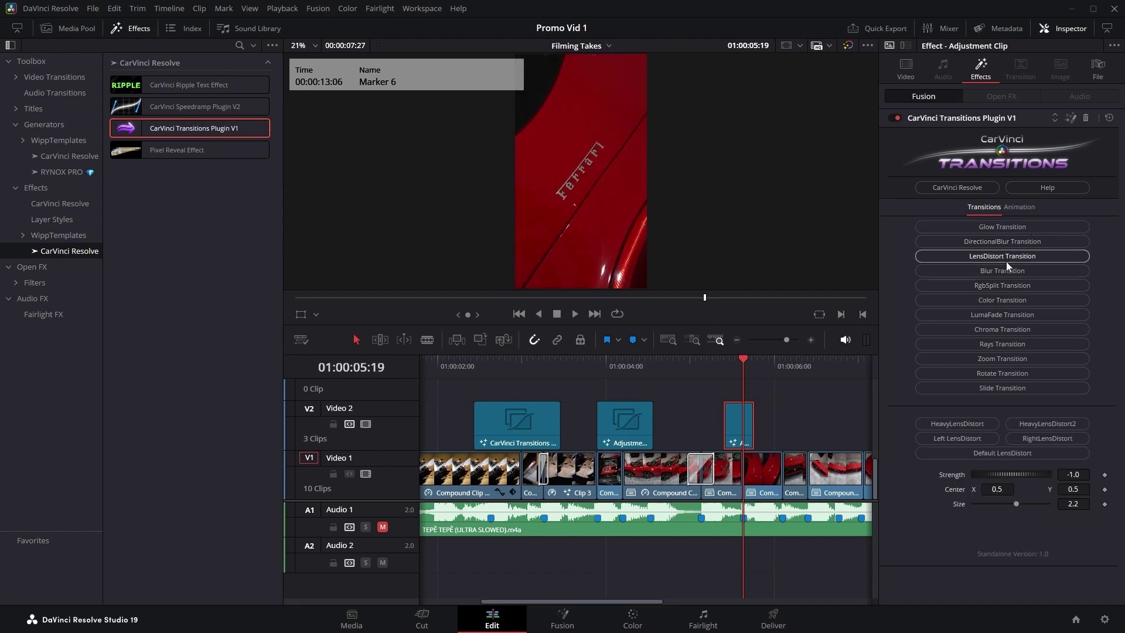
click(965, 436)
click(1032, 439)
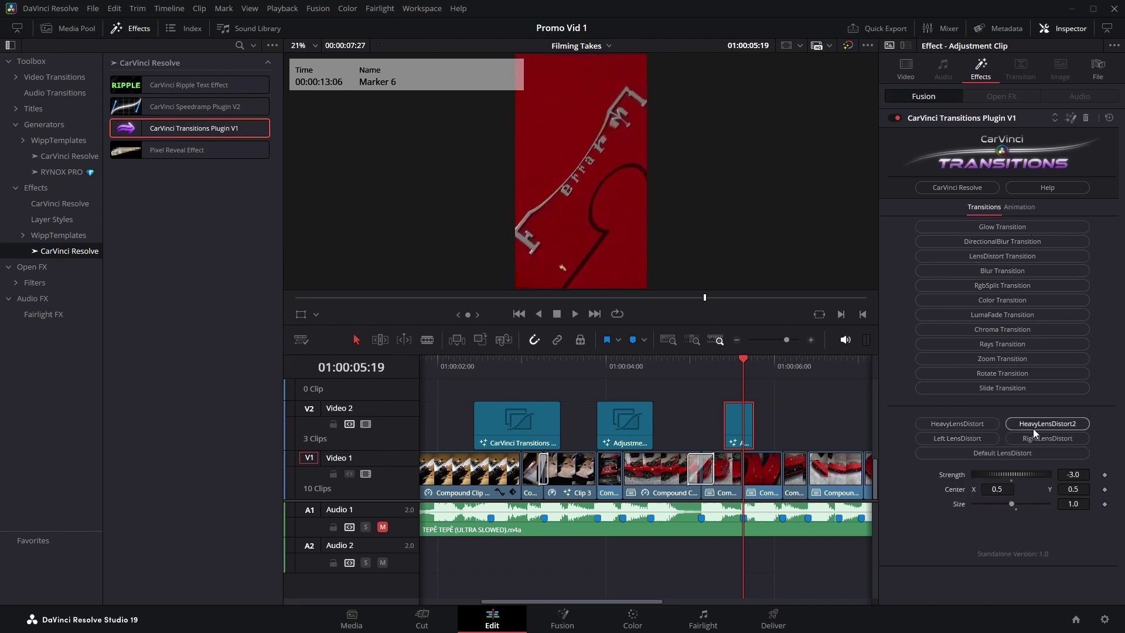
click(999, 452)
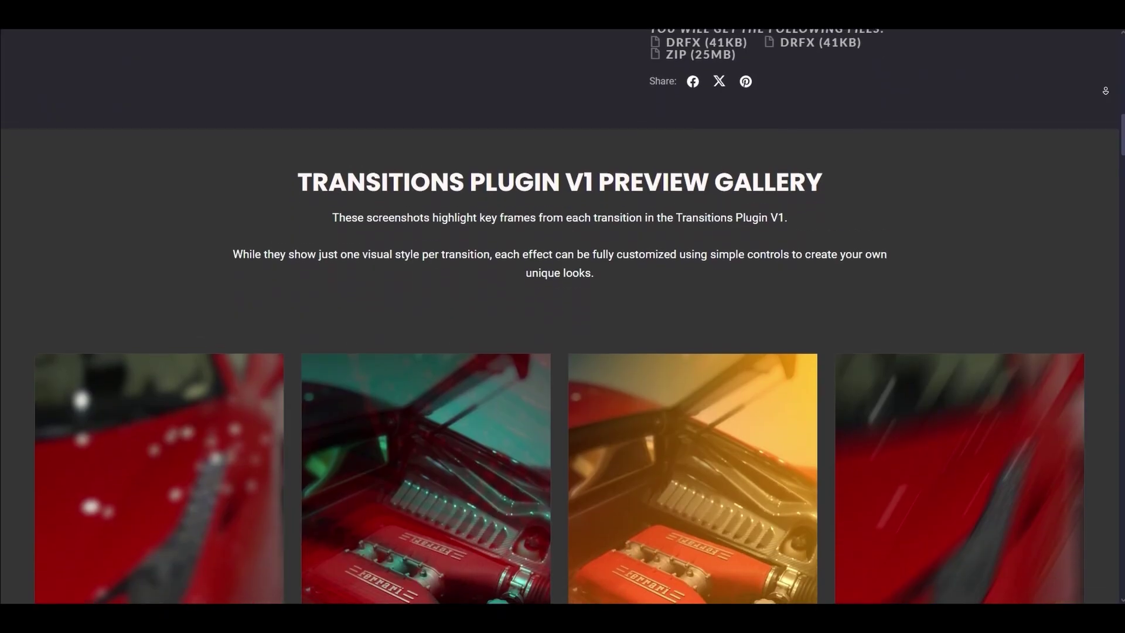
scroll(560, 317, down, 3)
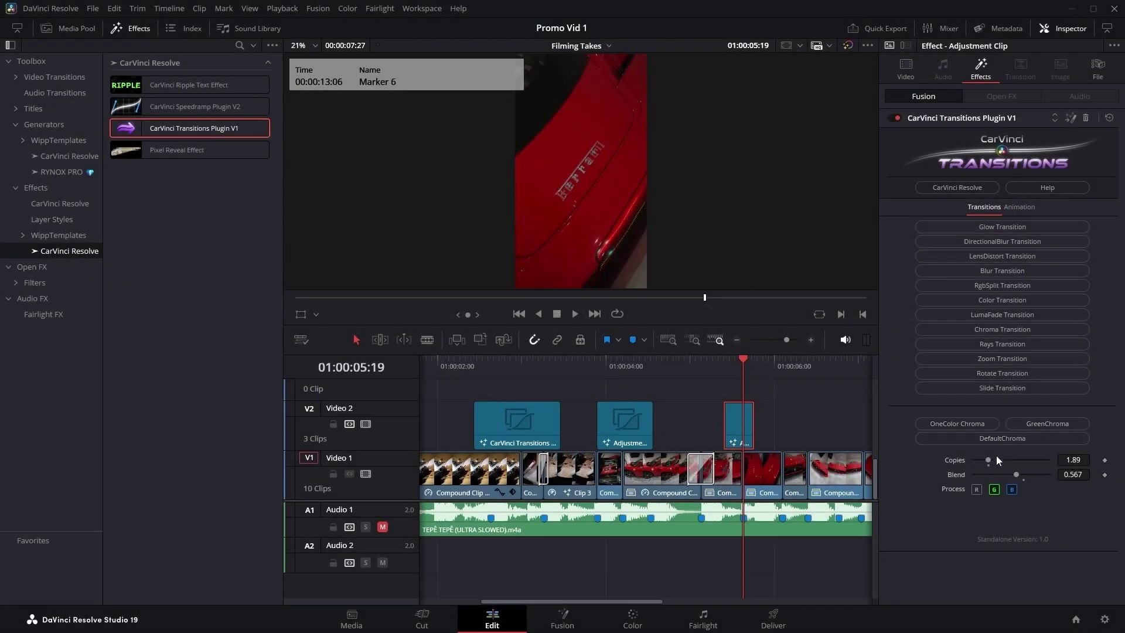
click(996, 344)
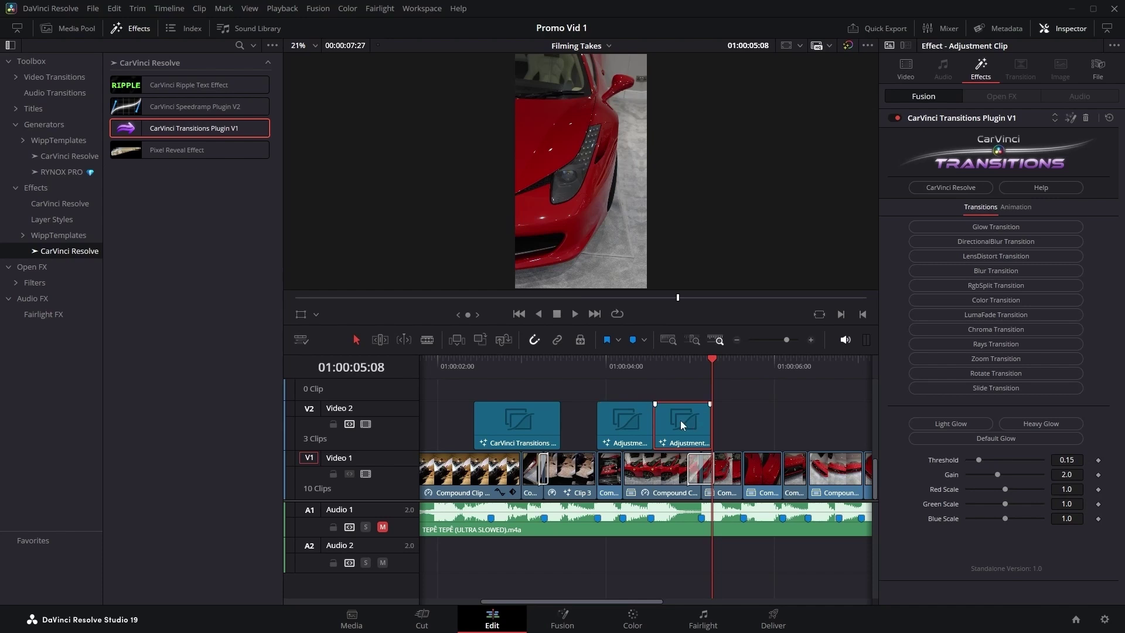
Step: Slide the Video 2 adjustment clip later, extend its start 10 frames earlier, and play it back
drag(680, 420, 731, 422)
click(720, 422)
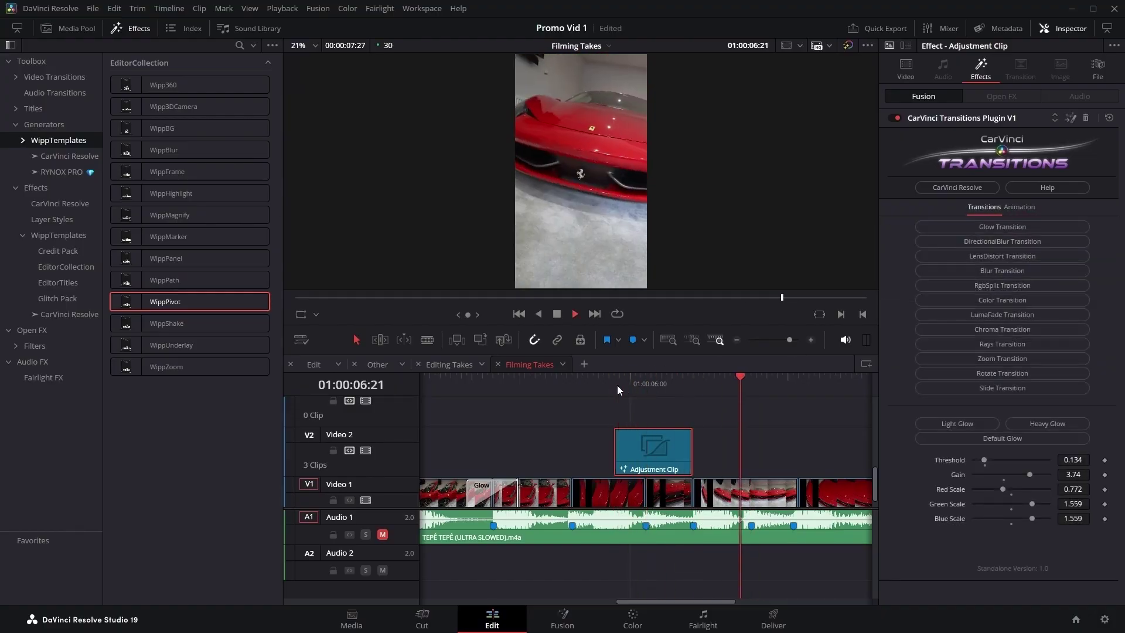
drag(616, 448, 568, 448)
click(566, 383)
key(space)
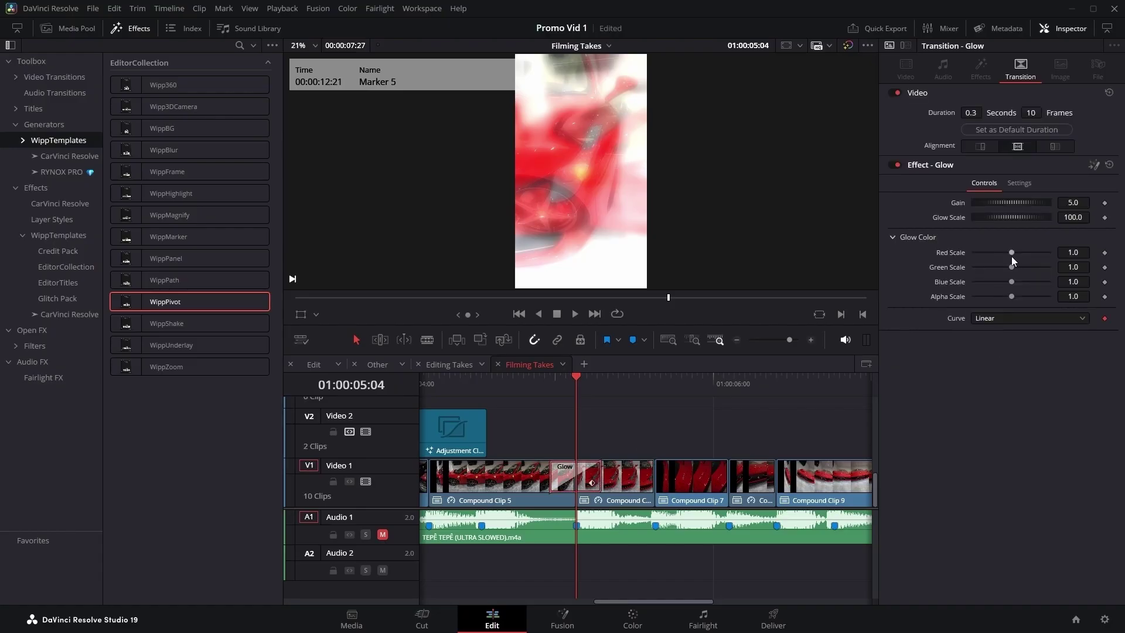
Step: Nudge the Glow green scale up and blue scale to 0.598, then delete the Glow transition
drag(1023, 270, 1025, 268)
drag(1011, 282, 995, 283)
mouse_move(552, 378)
mouse_down()
mouse_move(668, 379)
mouse_move(576, 378)
mouse_up()
key(Delete)
Step: Put a Detail Dissolve on the Video 1 cut and lengthen it
click(54, 78)
scroll(187, 269, down, 10)
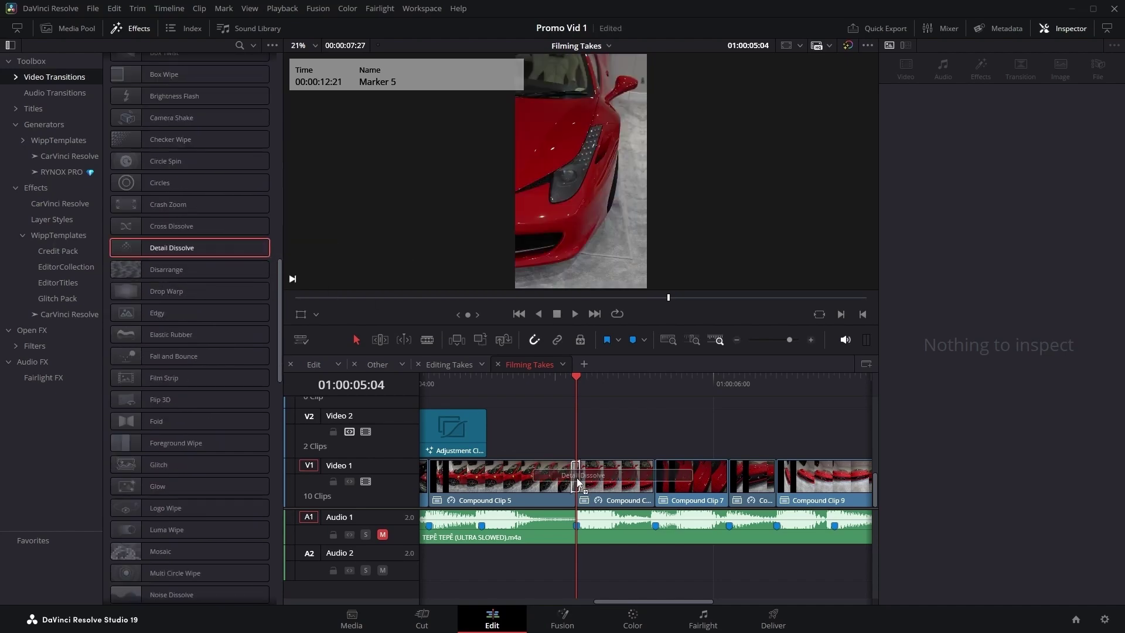
drag(577, 483, 577, 482)
drag(597, 475, 619, 475)
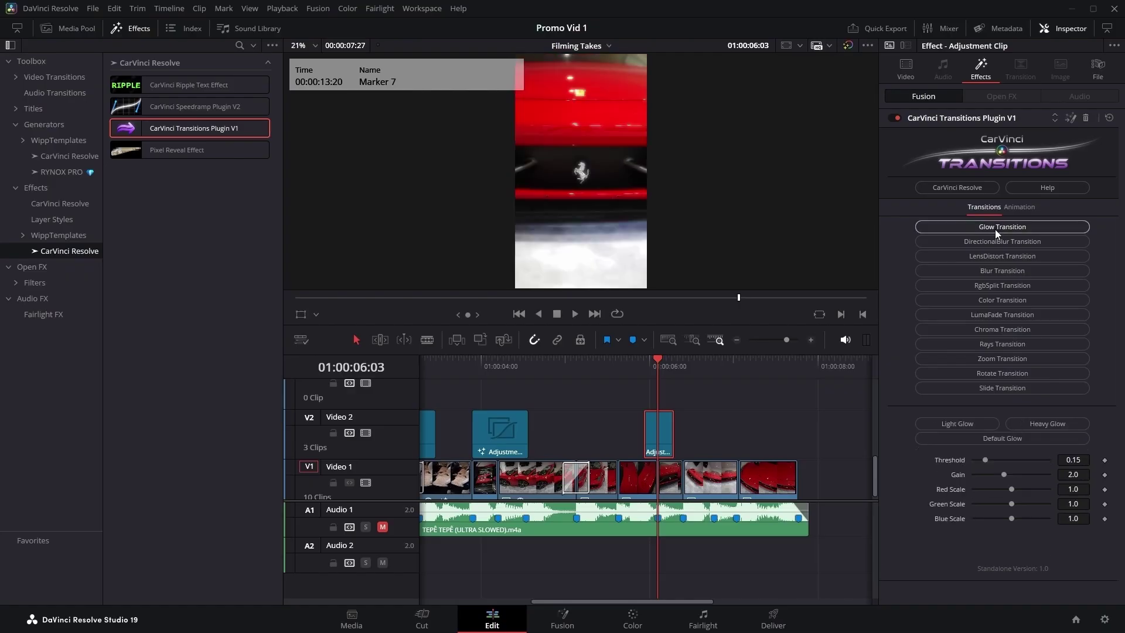
Step: Raise the Glow threshold and gain, set green scale to about 1.59, and preview the result
drag(993, 460, 999, 493)
drag(1011, 504, 1035, 505)
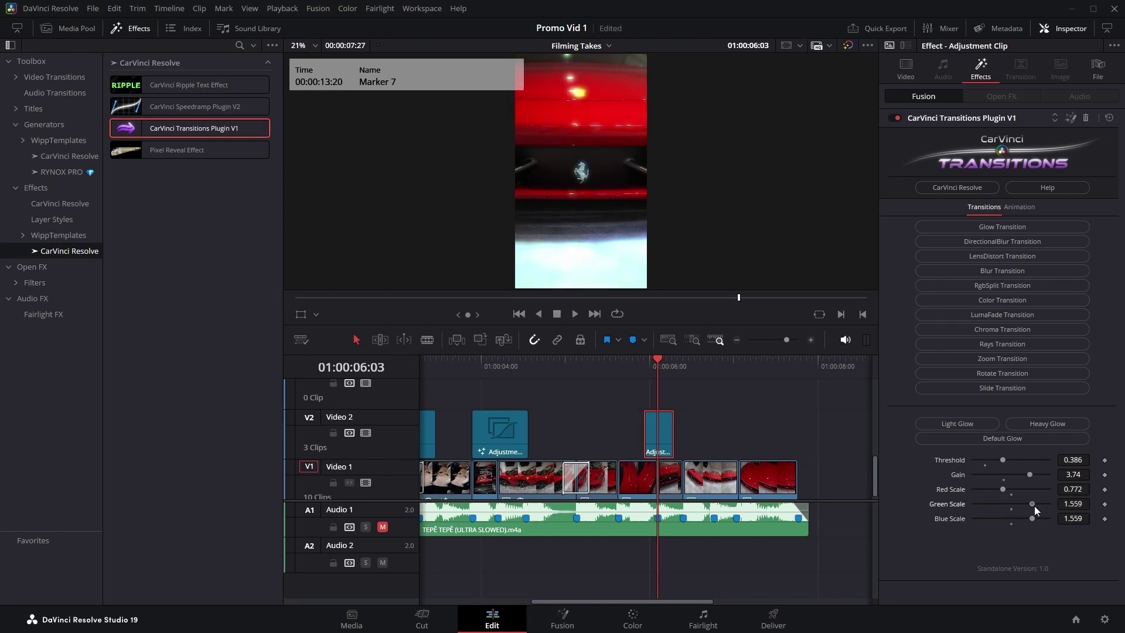
click(641, 368)
key(space)
click(641, 368)
click(641, 368)
key(space)
Step: Try a different CarVinci transition preset on the adjustment clip at 06:03
click(656, 367)
click(659, 430)
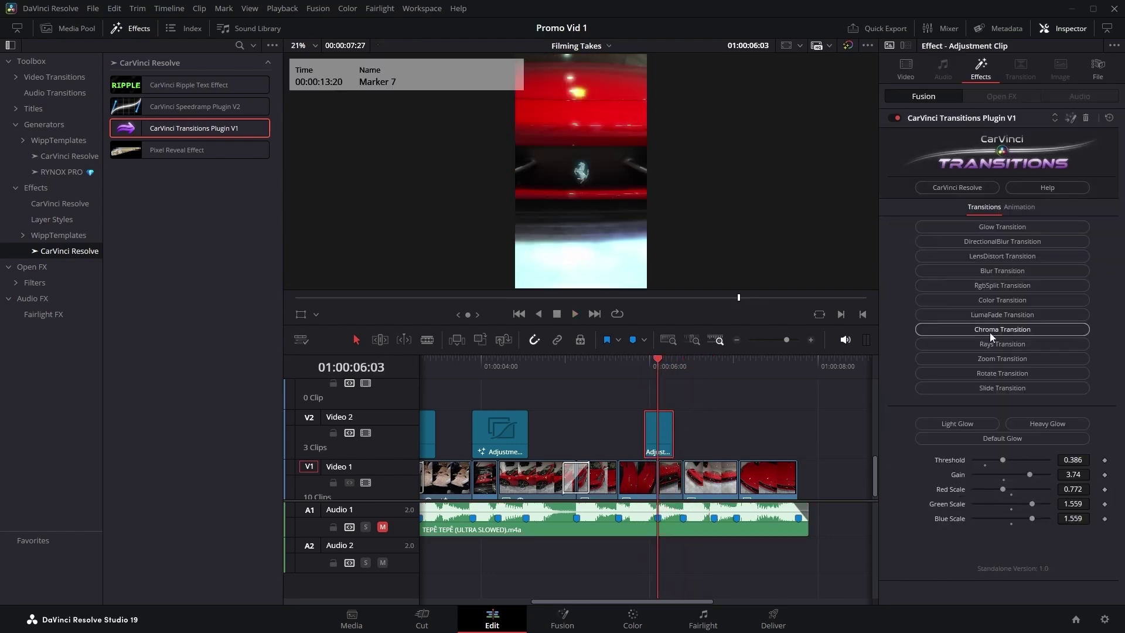
click(997, 287)
click(638, 367)
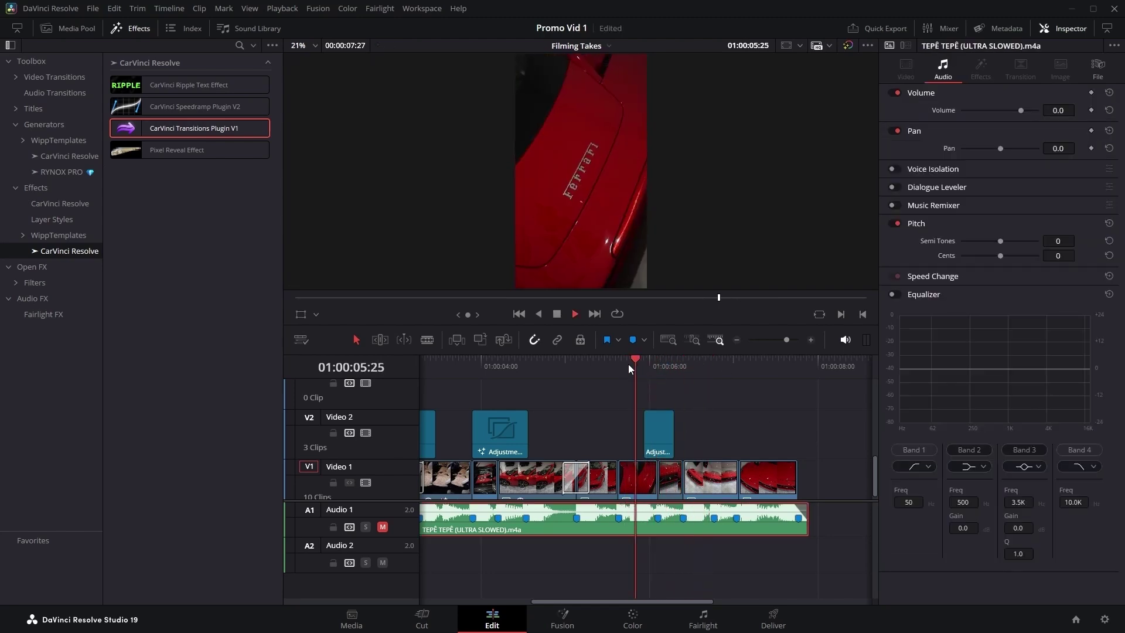
click(656, 368)
click(658, 419)
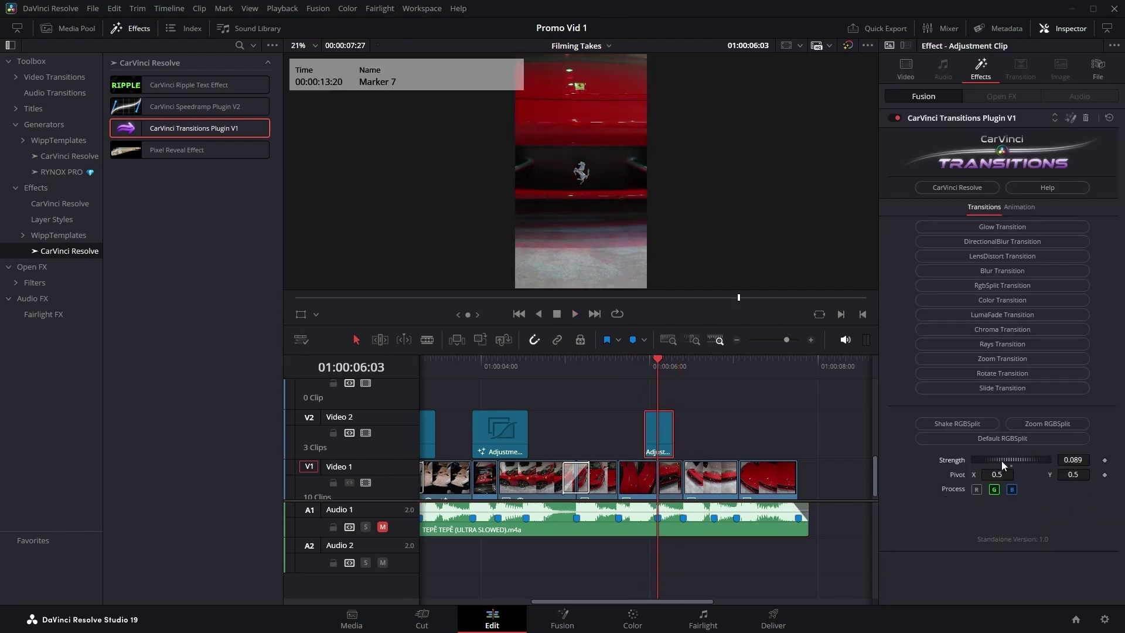
Step: Switch the adjustment clip back to the Glow Transition and play it from before the cut
click(624, 372)
drag(623, 372, 660, 365)
click(659, 430)
click(977, 227)
click(642, 365)
key(space)
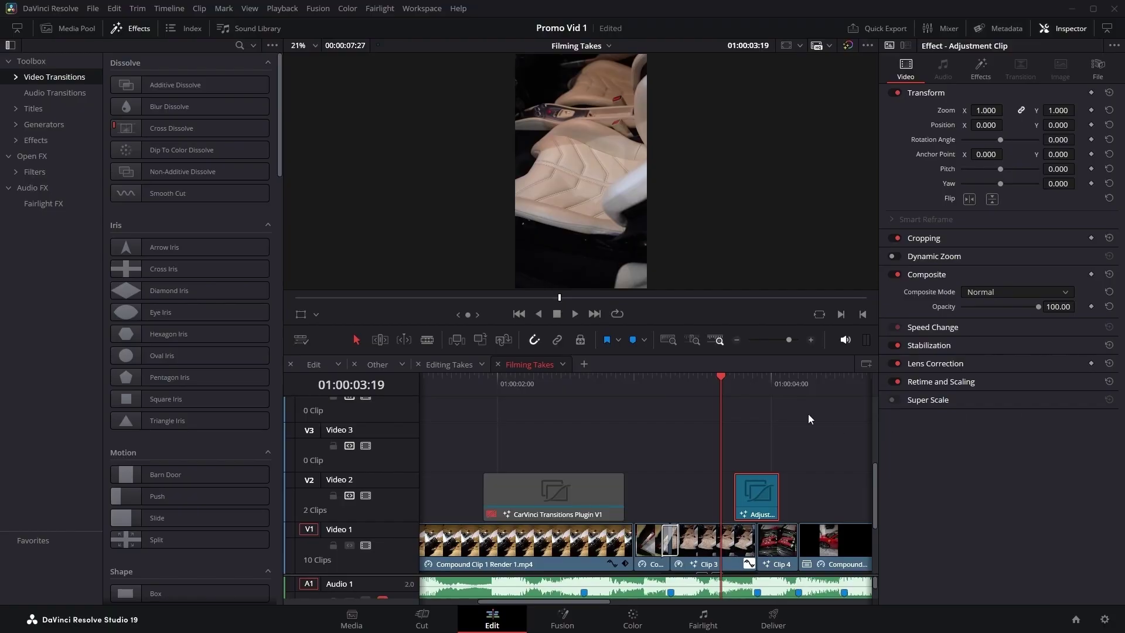
Step: Replay the transitions from 01:00:03:17, then bring up Clip 4's CarVinci Speedramp Plugin settings
click(712, 389)
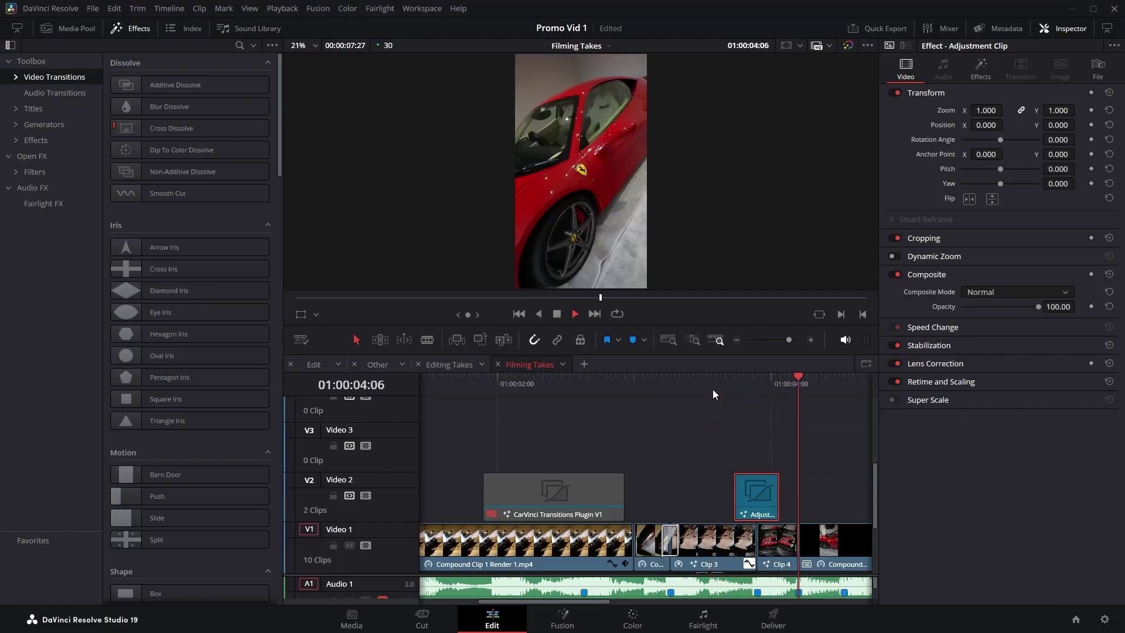
key(space)
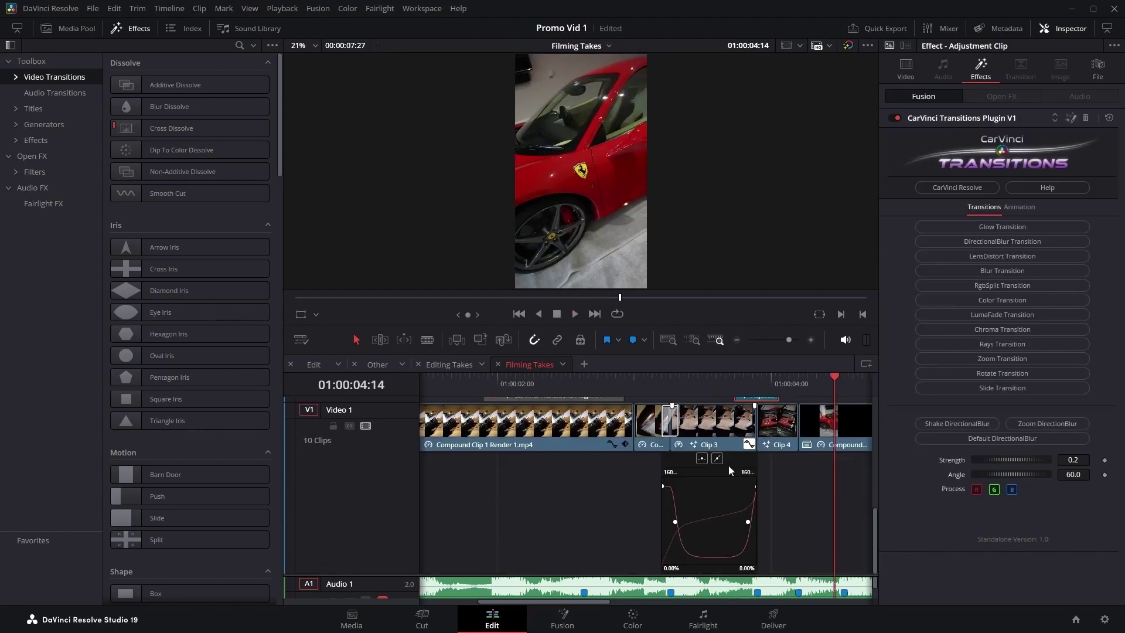
click(666, 381)
click(774, 544)
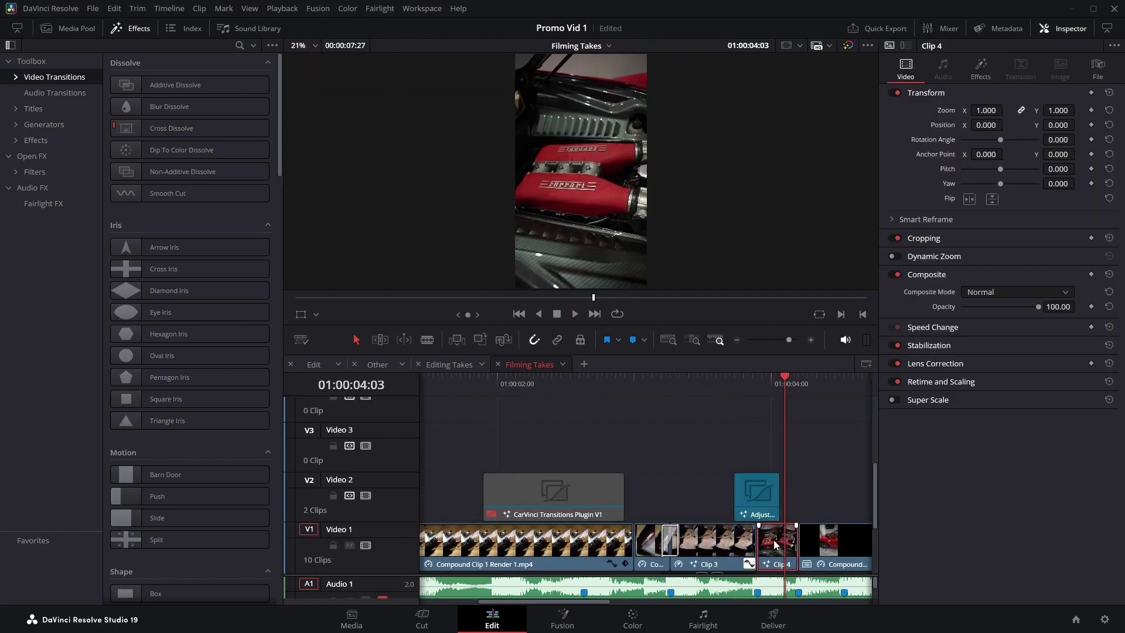
click(980, 67)
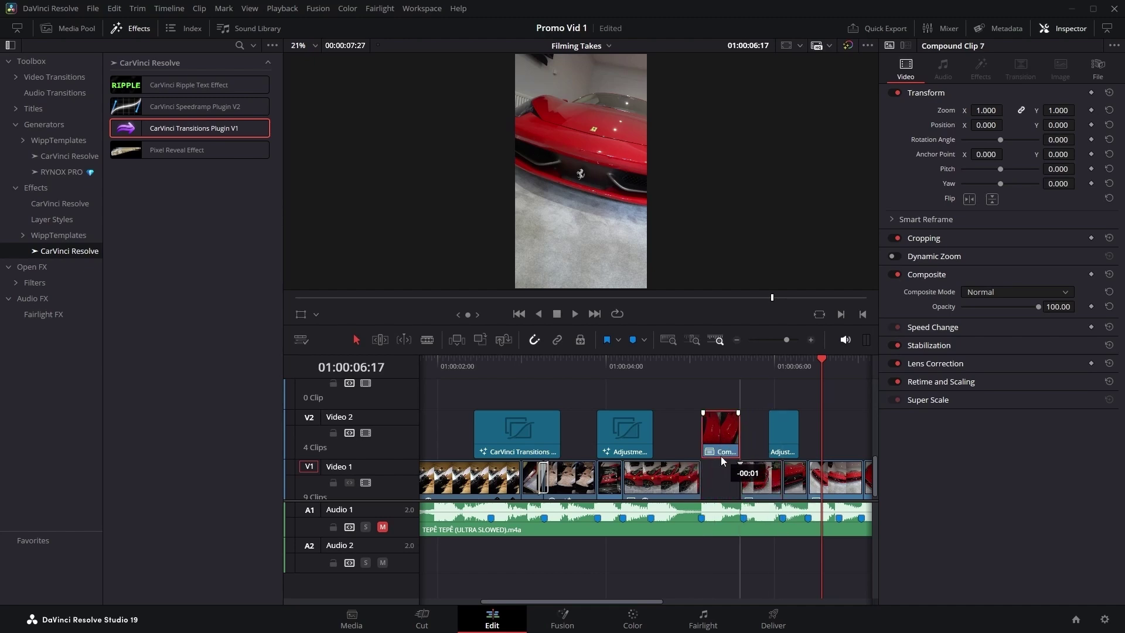
Step: Drop Compound Clip 7 into the Video 1 gap and play back the repaired section
drag(720, 457, 721, 470)
click(760, 367)
key(space)
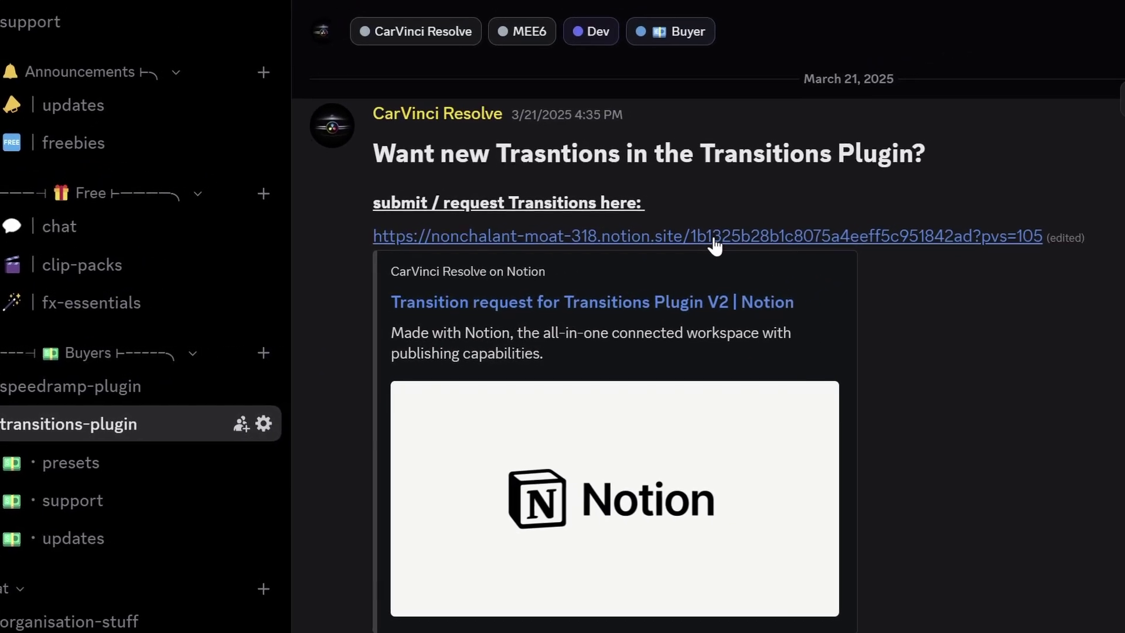
Step: Load the Transitions Plugin V2 request form and review its questions, including customization controls and content type
click(638, 256)
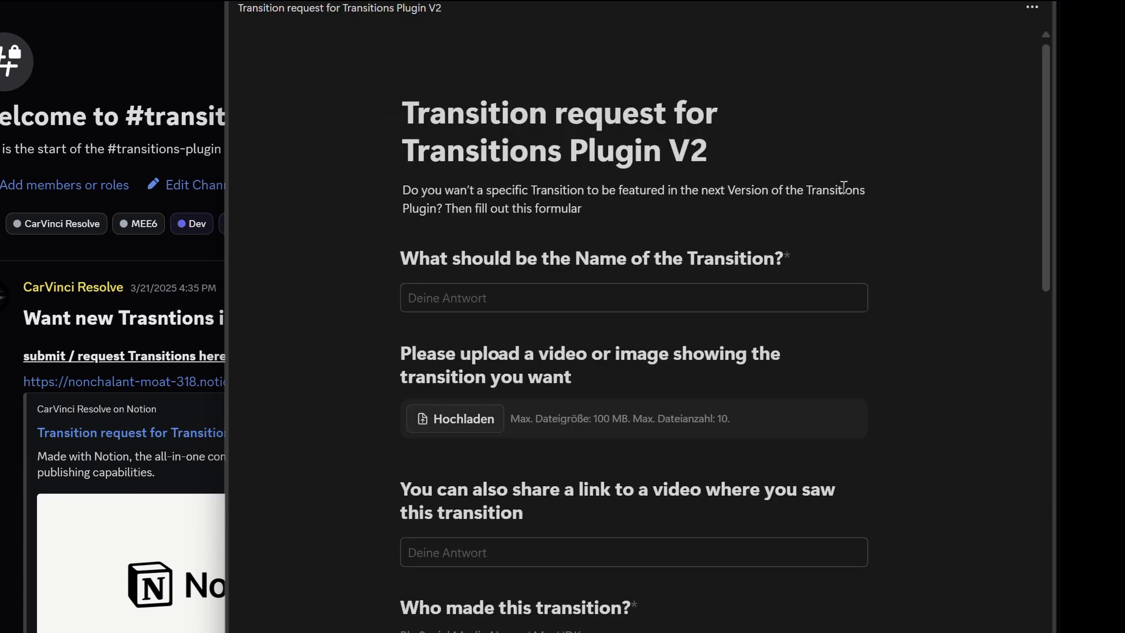
scroll(923, 196, down, 2)
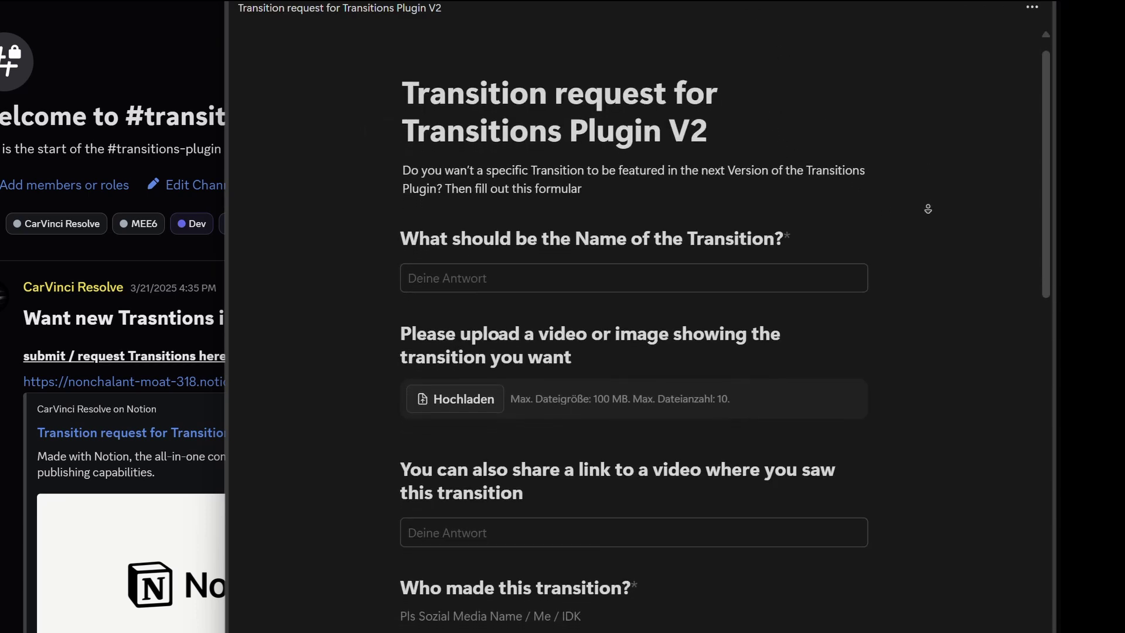
scroll(932, 234, down, 6)
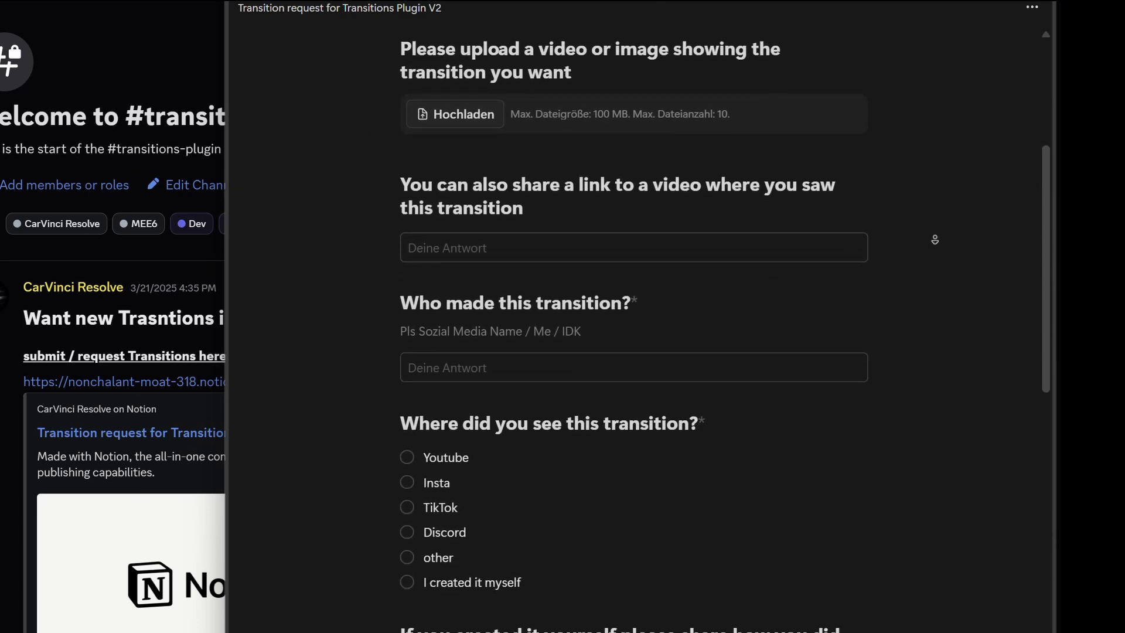
scroll(935, 241, down, 7)
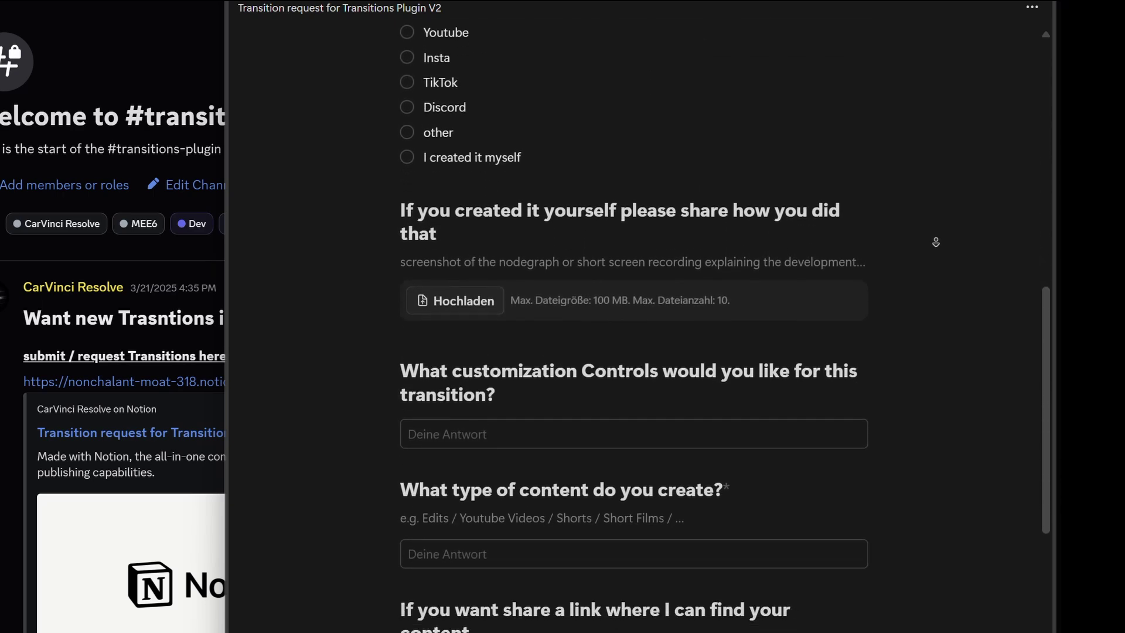